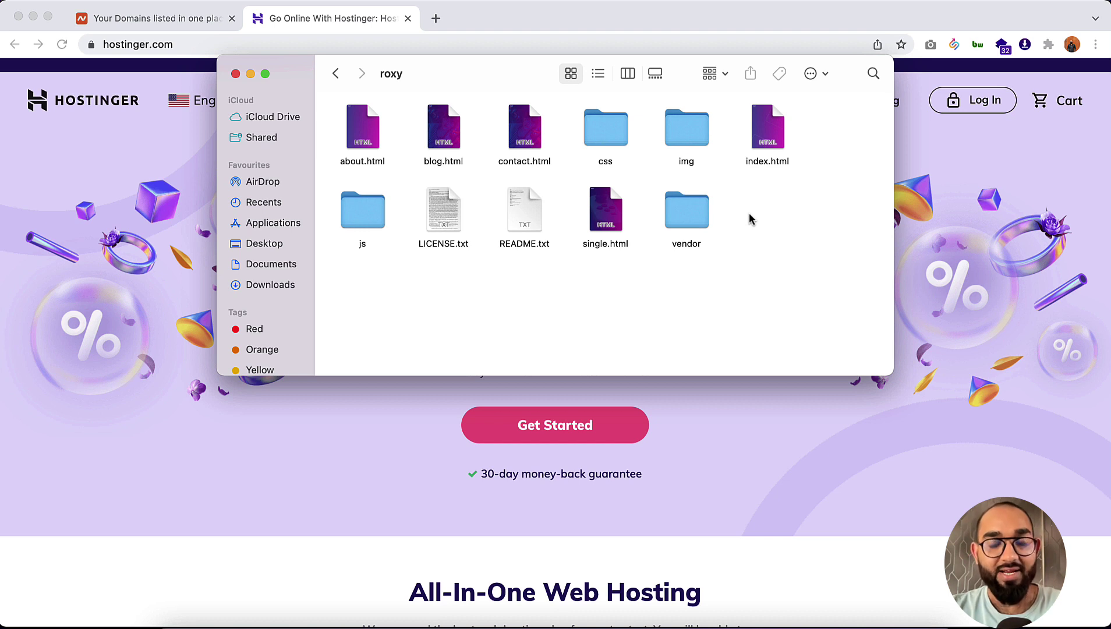
- Review the roxy template's files in Finder, then bring the Hostinger website to the front
left_click_drag(336, 142, 742, 208)
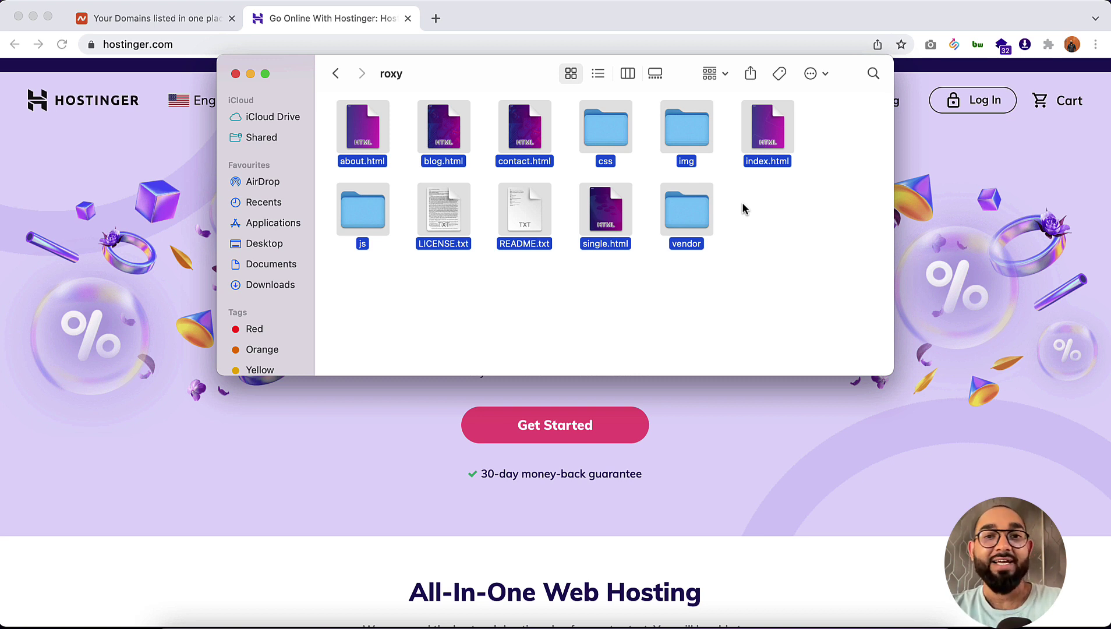
left_click(760, 211)
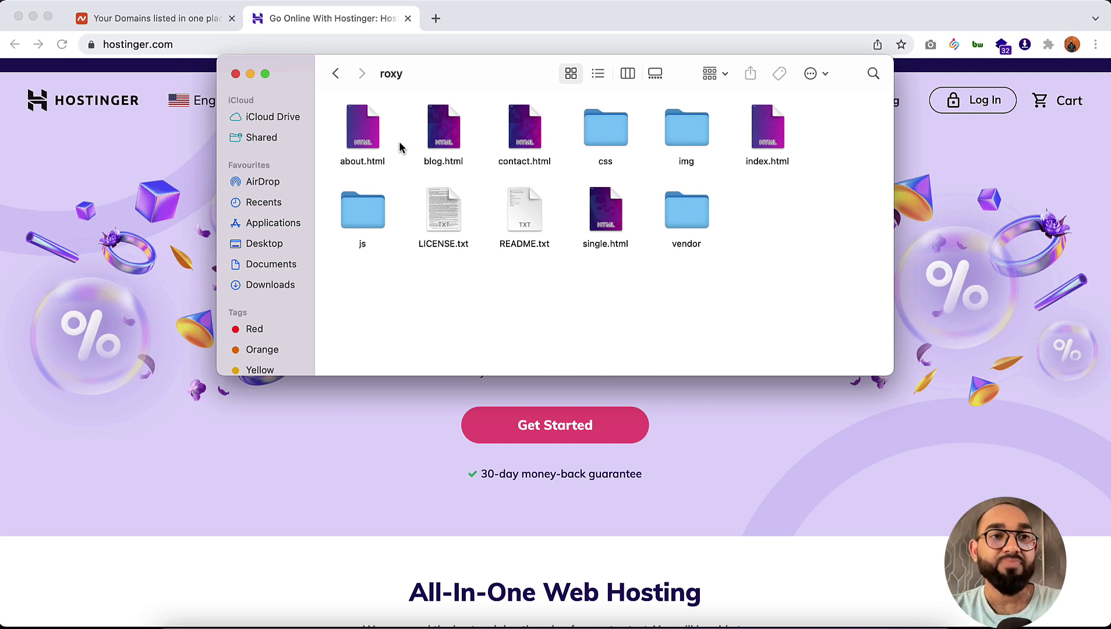
left_click(82, 176)
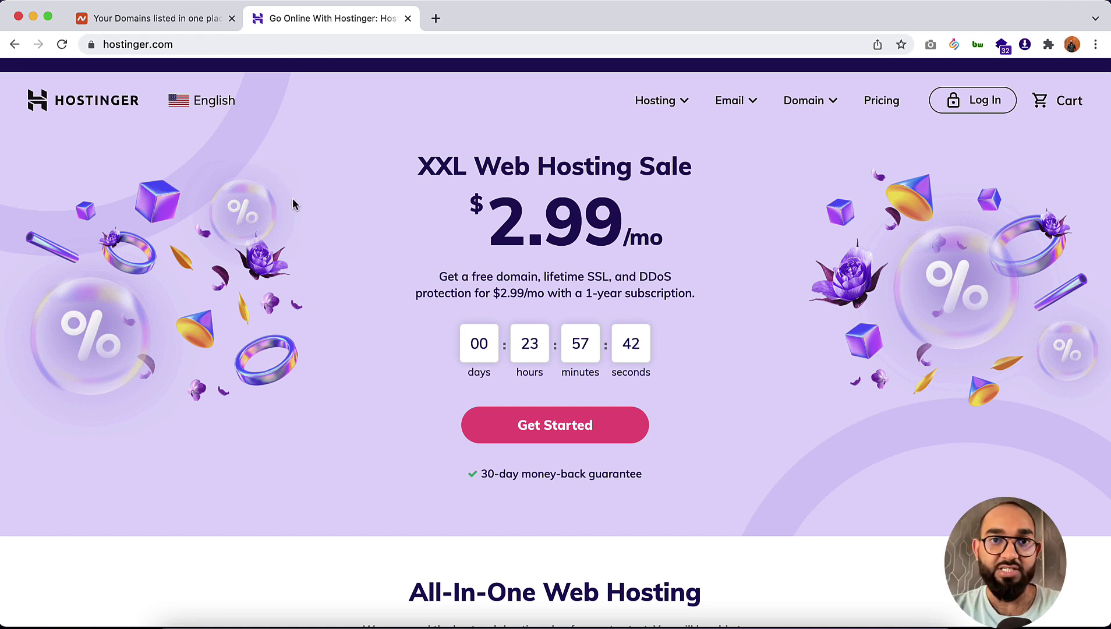
- Go to the Web Hosting plans page and note the Single plan's one-website limit
left_click(666, 108)
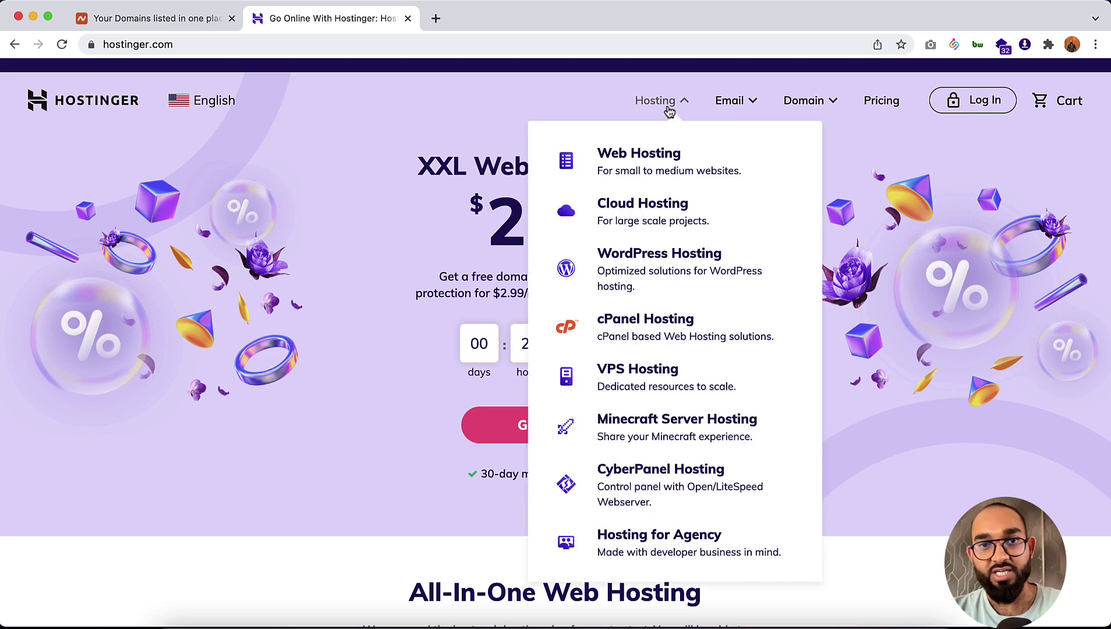
left_click(634, 162)
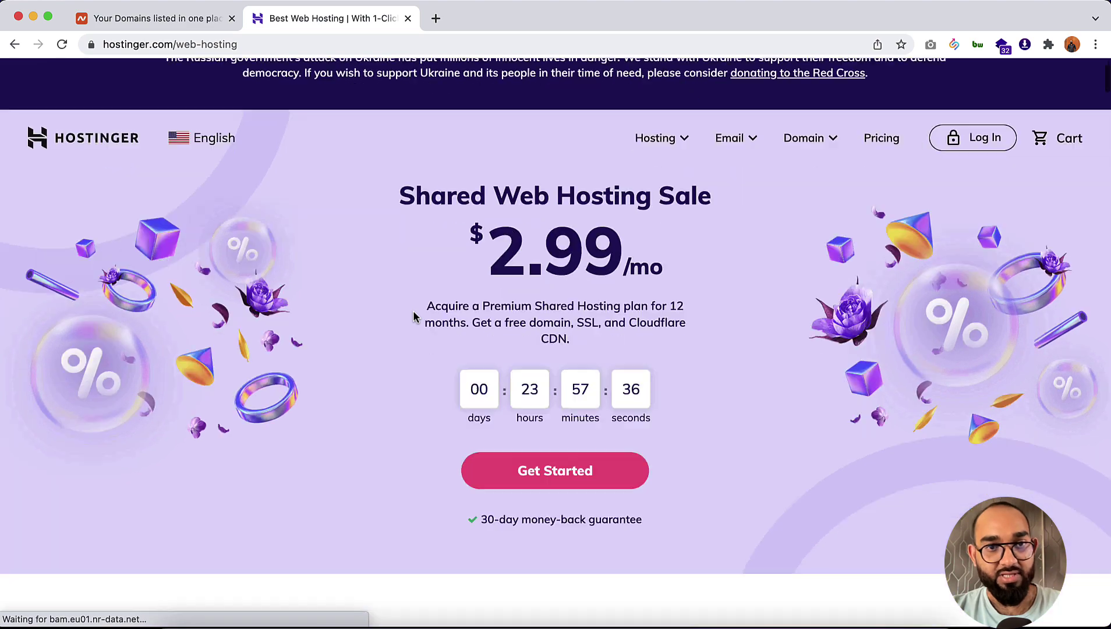
scroll(413, 317, "down", 15)
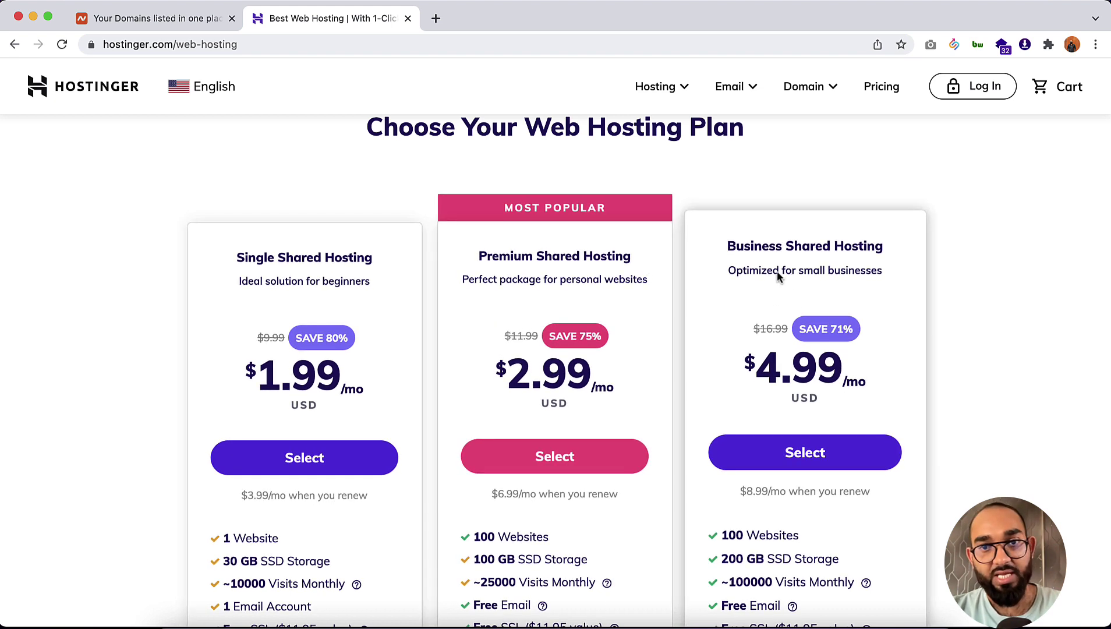
scroll(627, 392, "down", 3)
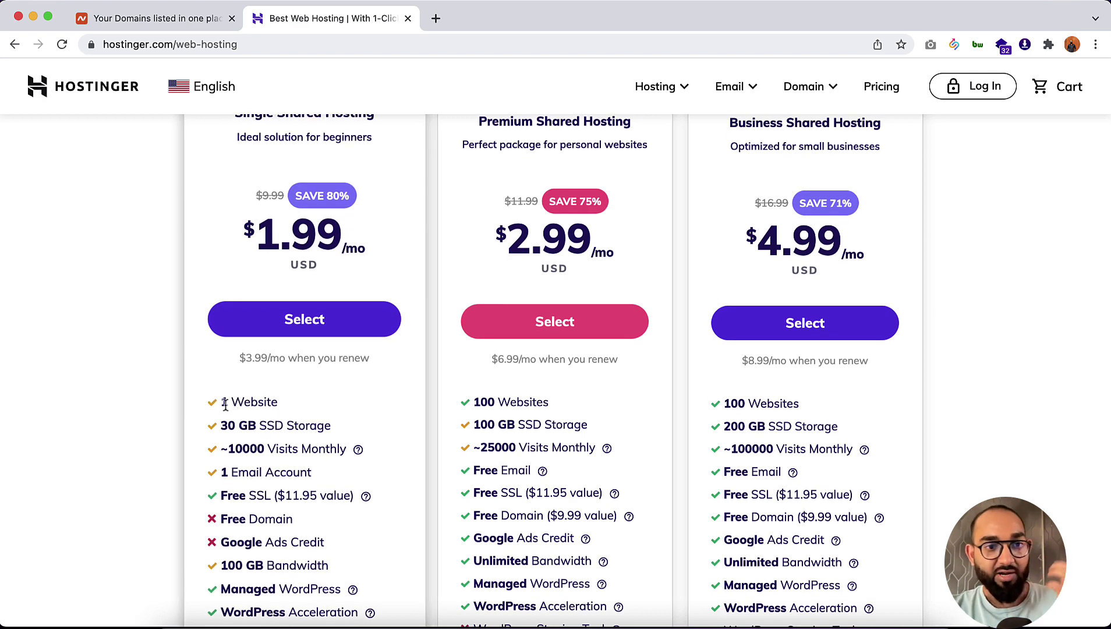
left_click_drag(222, 402, 272, 395)
left_click(277, 398)
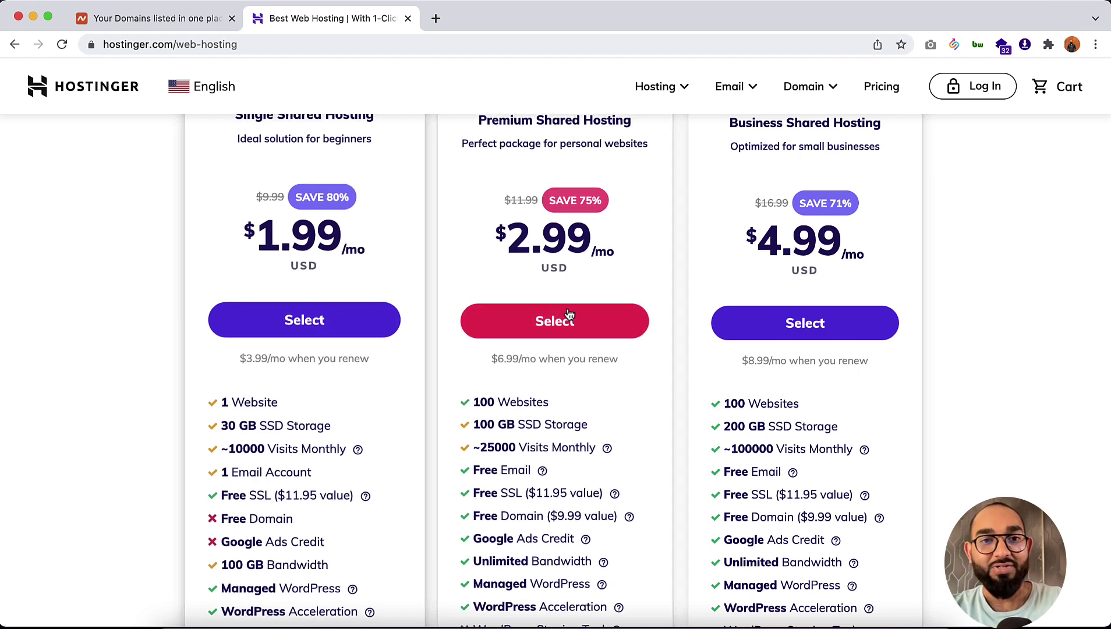
- Select the Premium Shared Hosting plan from the pricing cards
scroll(550, 291, "up", 1)
scroll(546, 245, "up", 2)
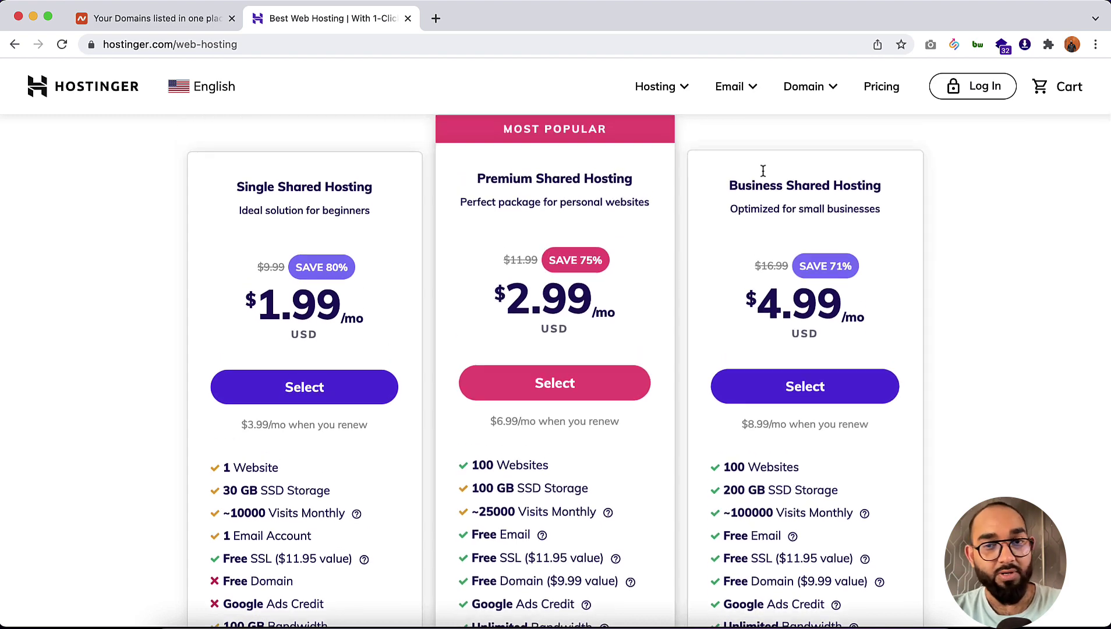
scroll(555, 317, "down", 1)
scroll(555, 317, "down", 2)
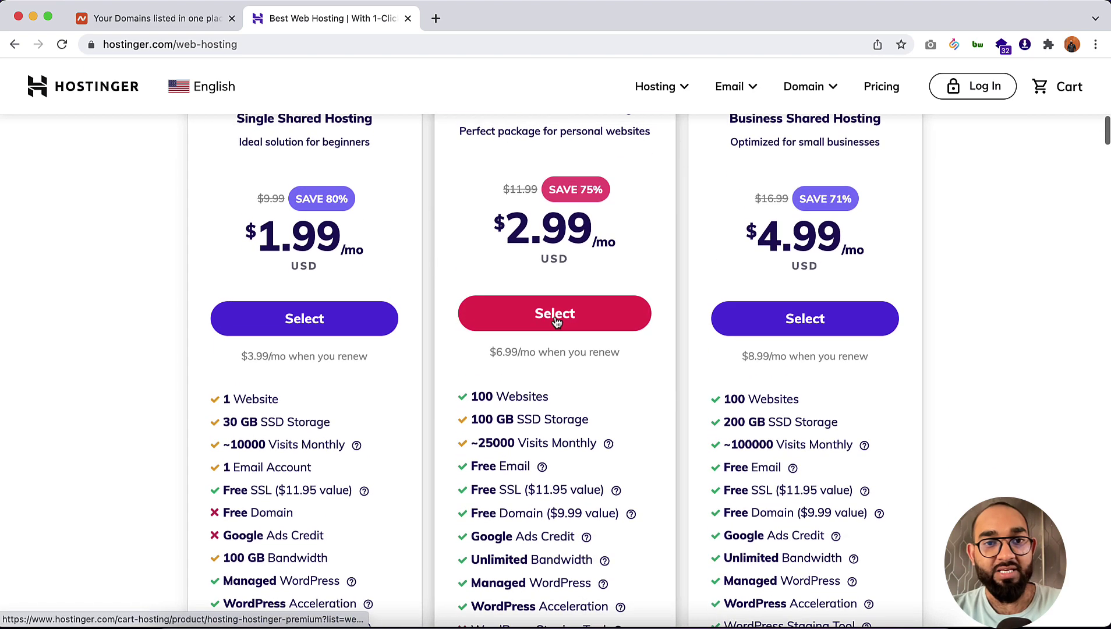
left_click(573, 318)
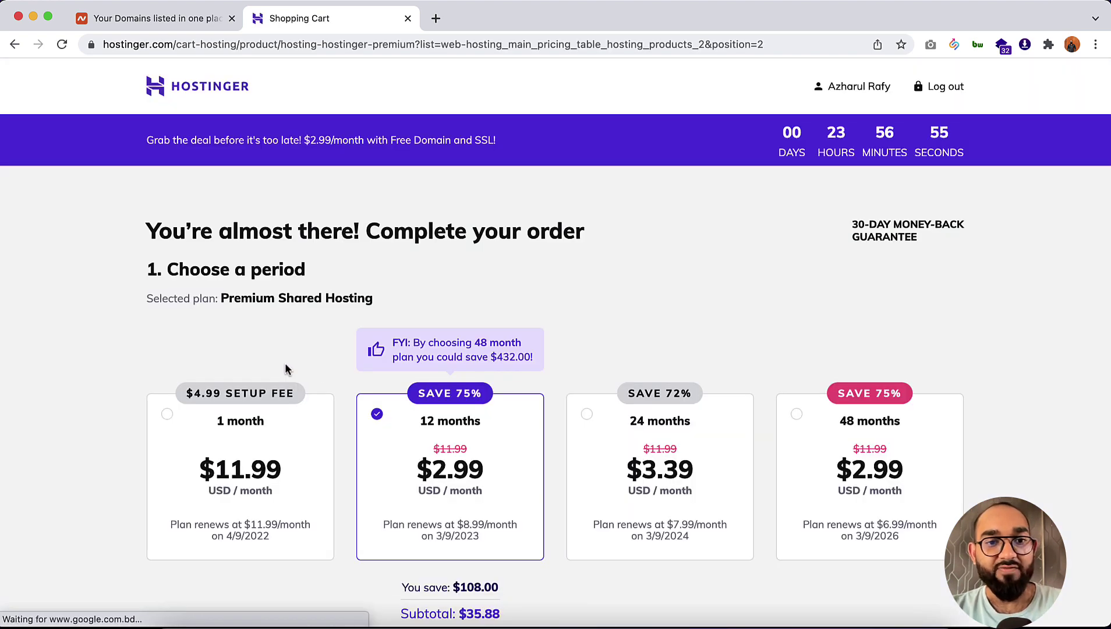
- Compare the 48-month subtotal (143.52) with 12 months (35.88) and keep the 12-month period
scroll(286, 368, "down", 3)
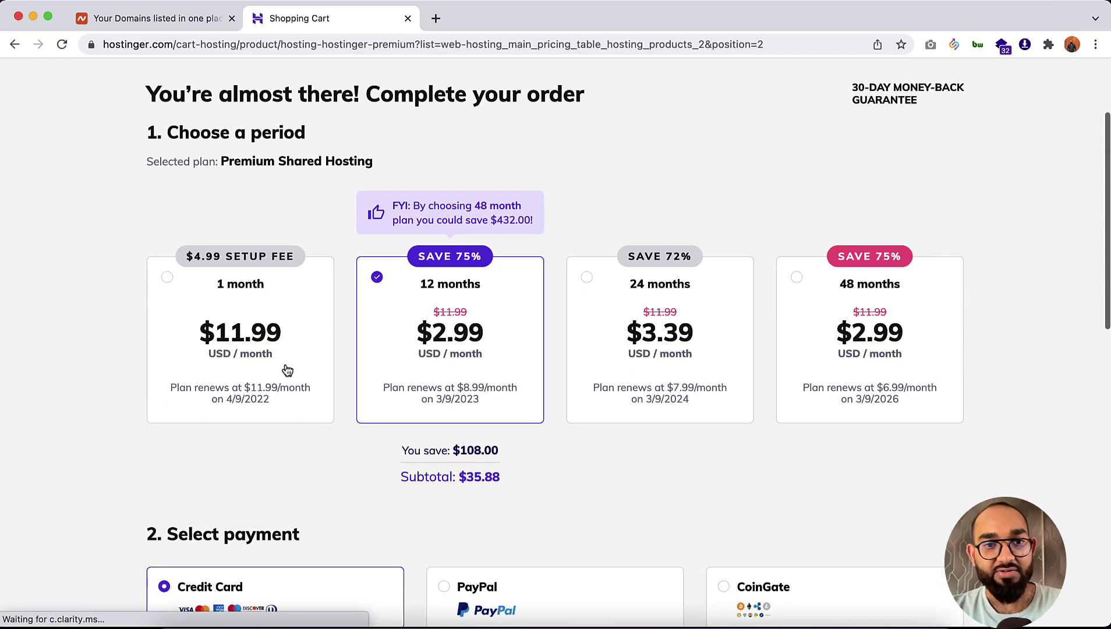
left_click(873, 296)
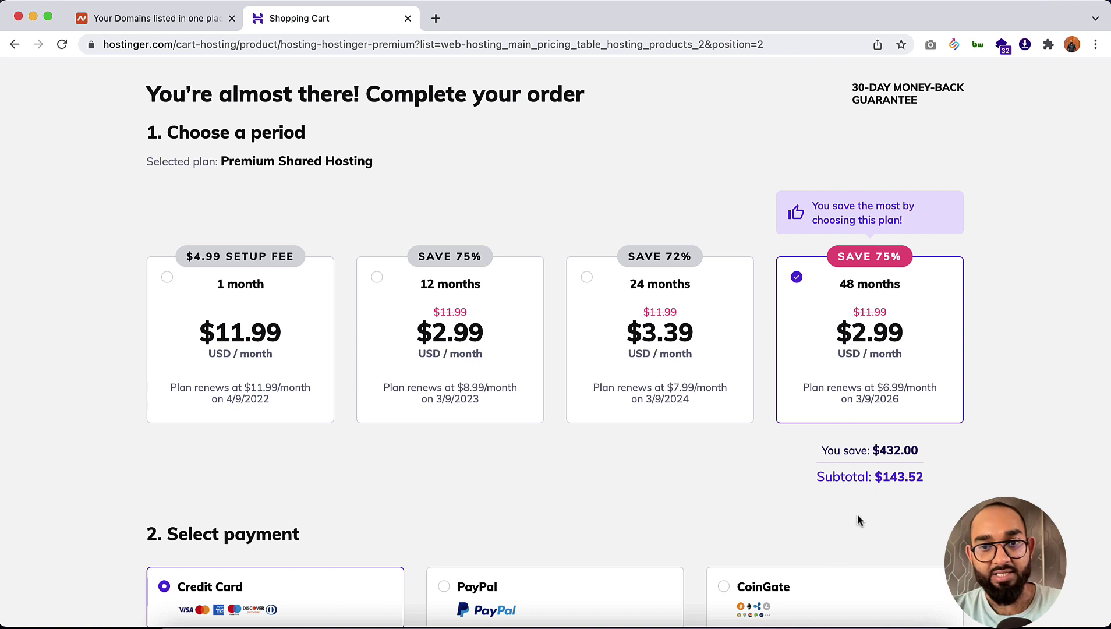
double_click(885, 478)
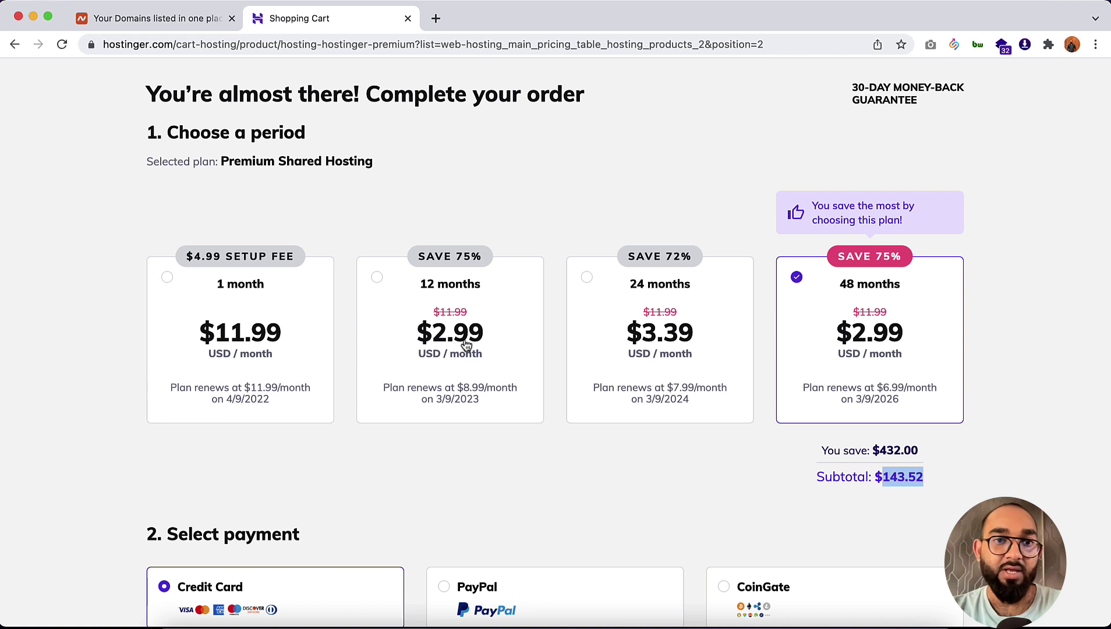
left_click(466, 298)
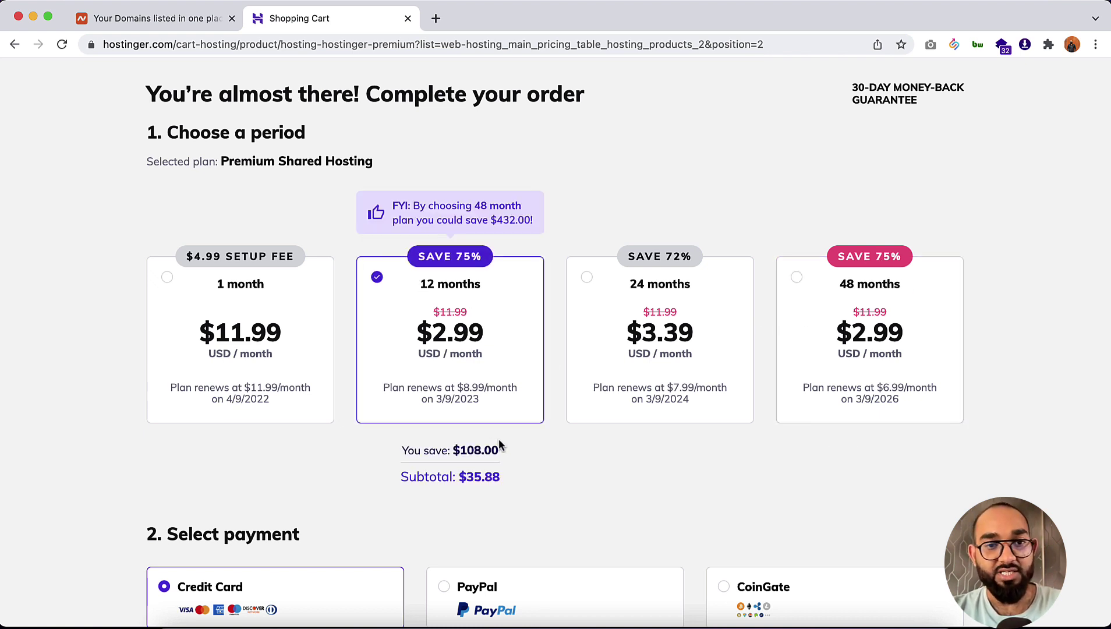
double_click(473, 478)
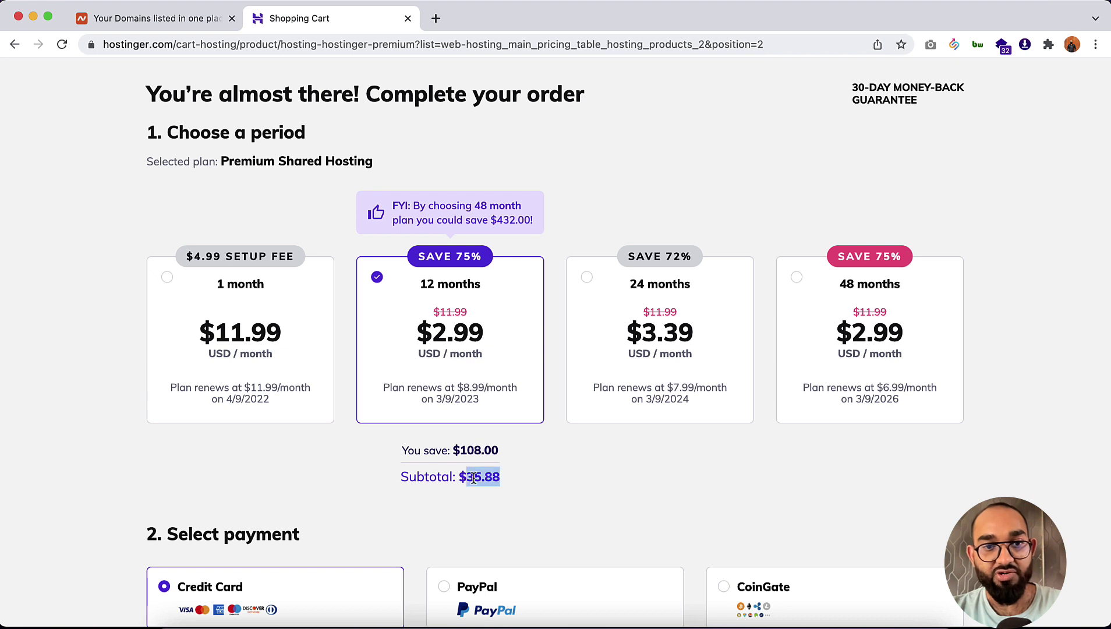
left_click(563, 481)
- Scroll through the cart's payment form and back up
scroll(563, 481, "down", 1)
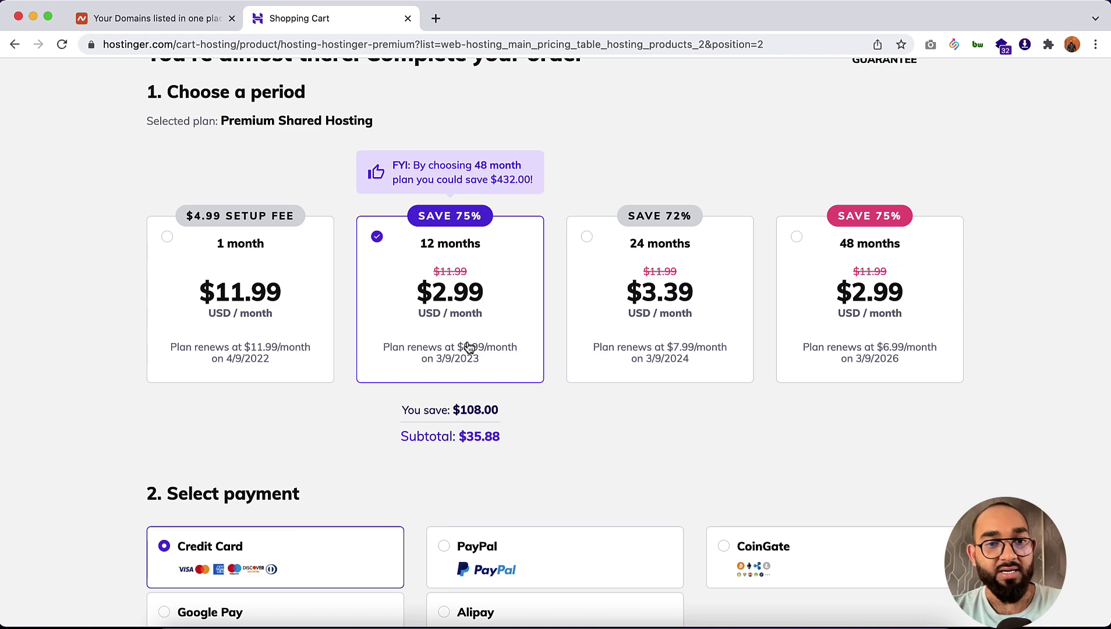
scroll(468, 347, "down", 3)
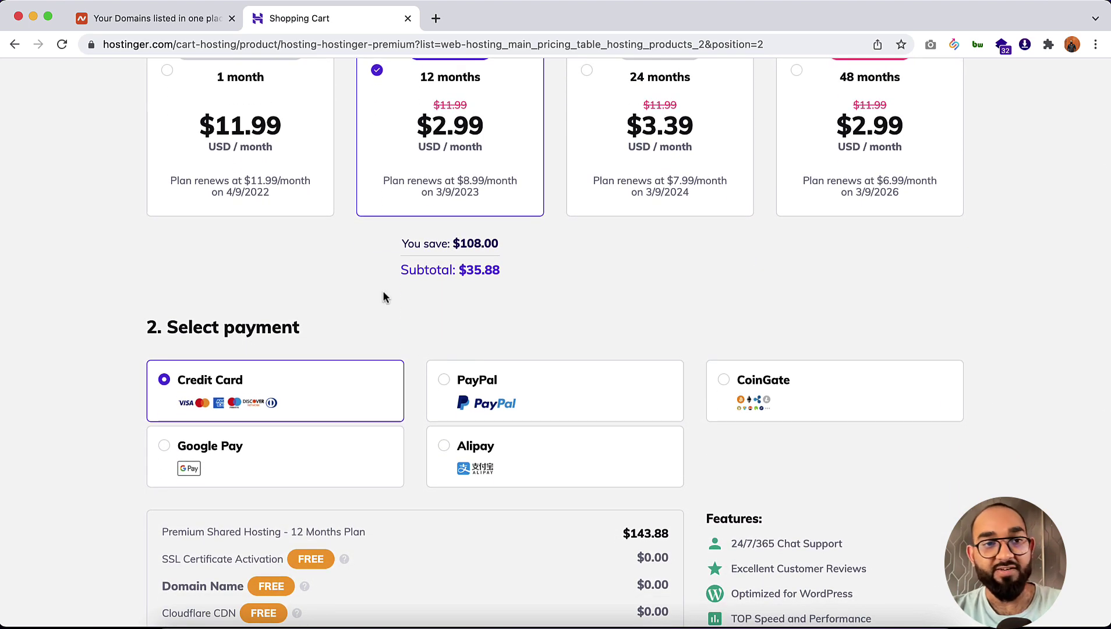
scroll(161, 349, "down", 1)
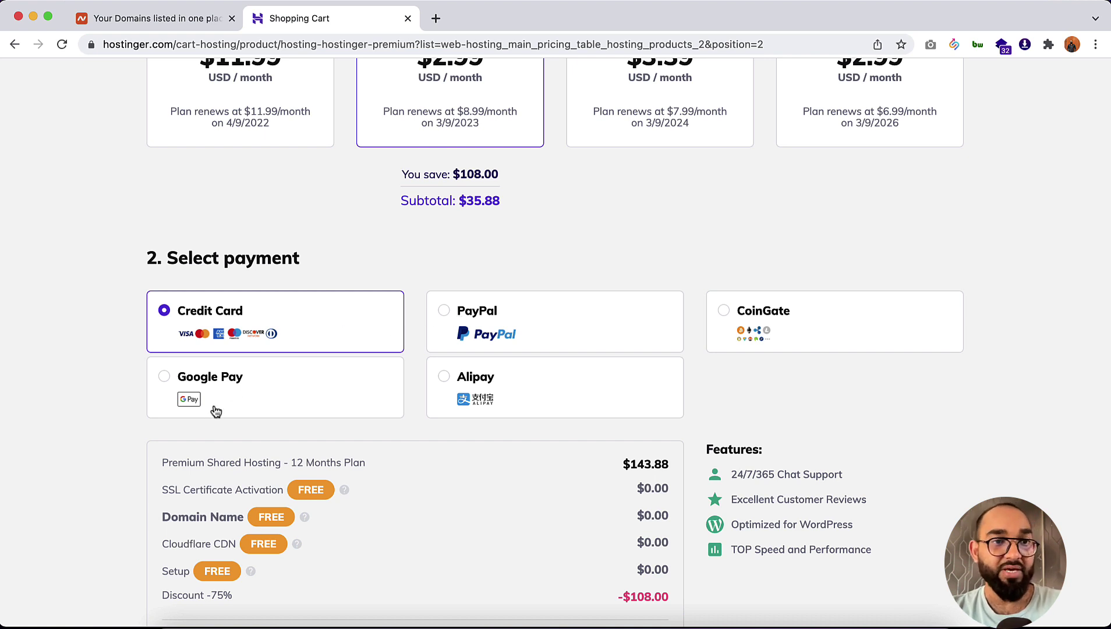
scroll(182, 320, "down", 3)
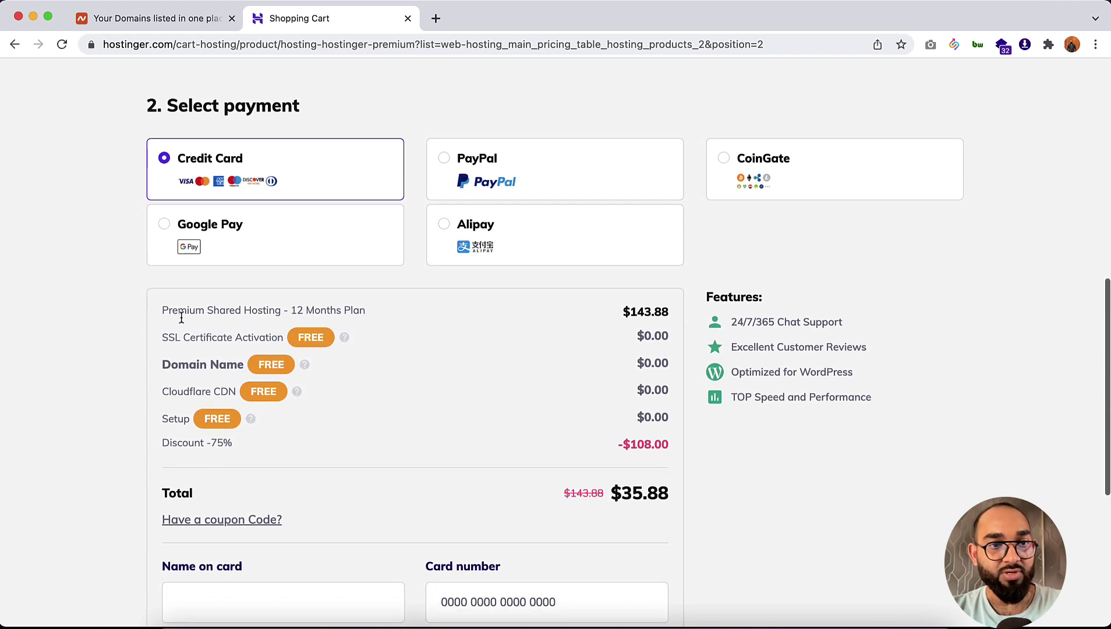
scroll(182, 317, "down", 4)
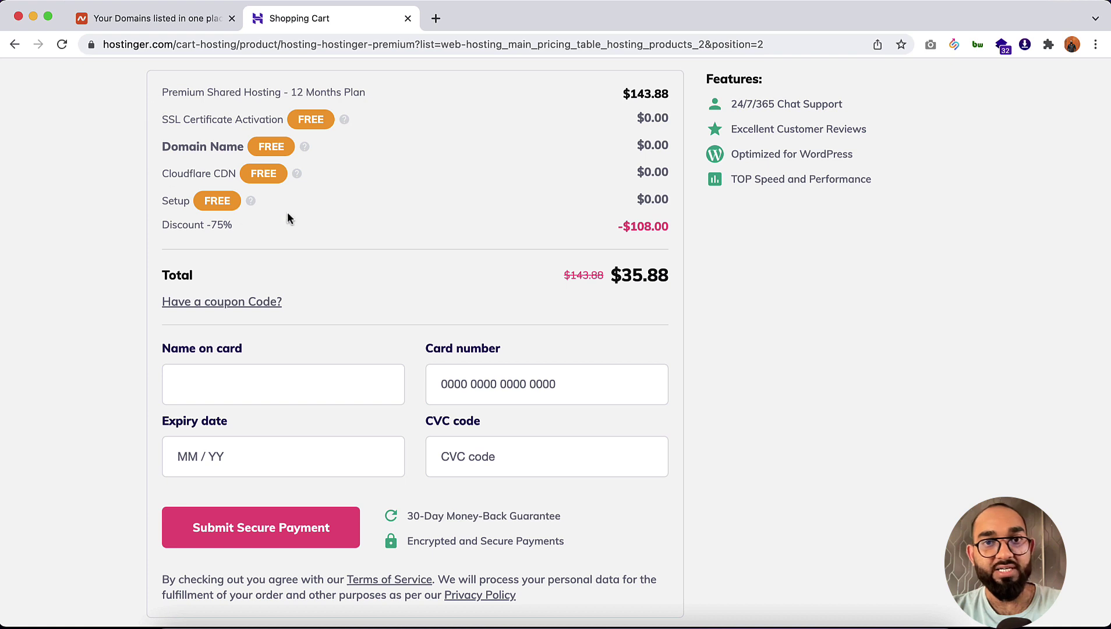
scroll(173, 258, "down", 2)
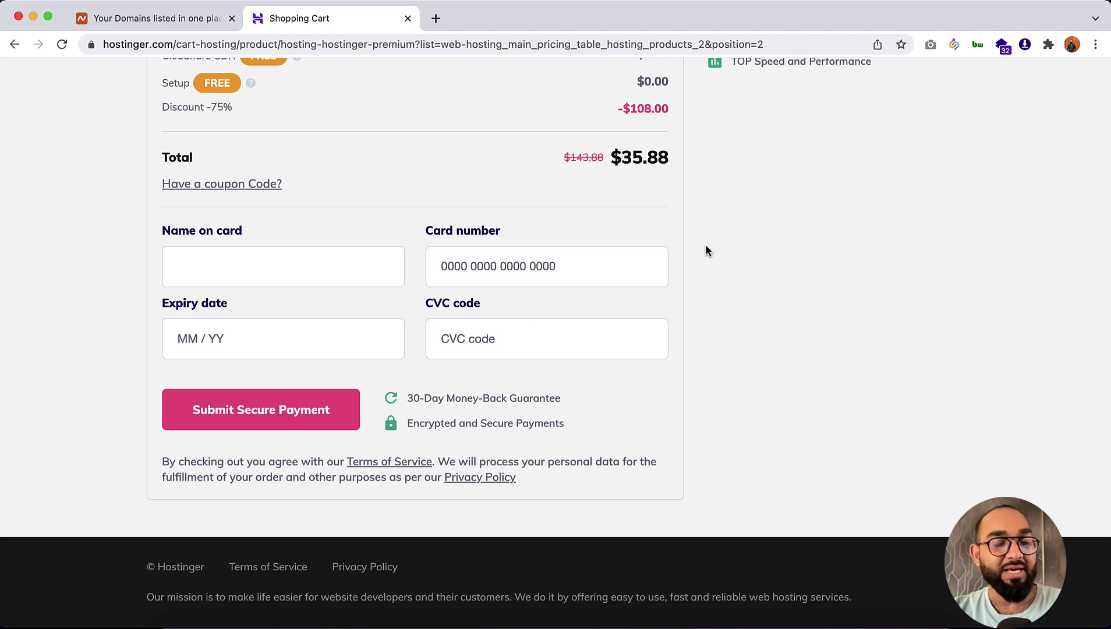
scroll(705, 246, "up", 15)
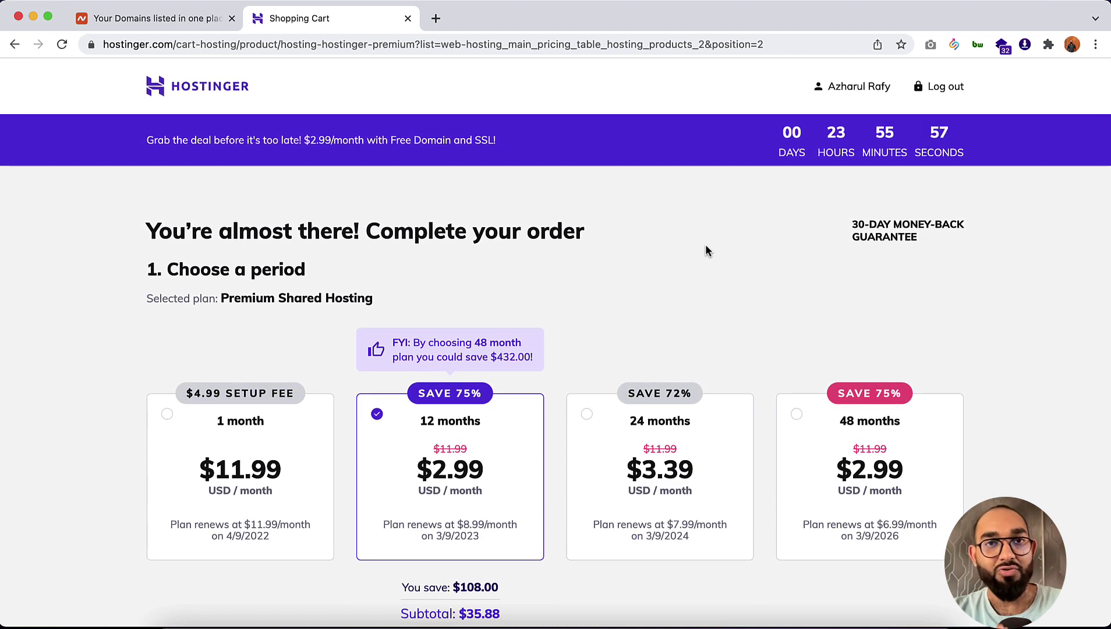
- Enter hPanel from the Hostinger homepage and open the Hosting page listing the 8 websites
left_click(220, 85)
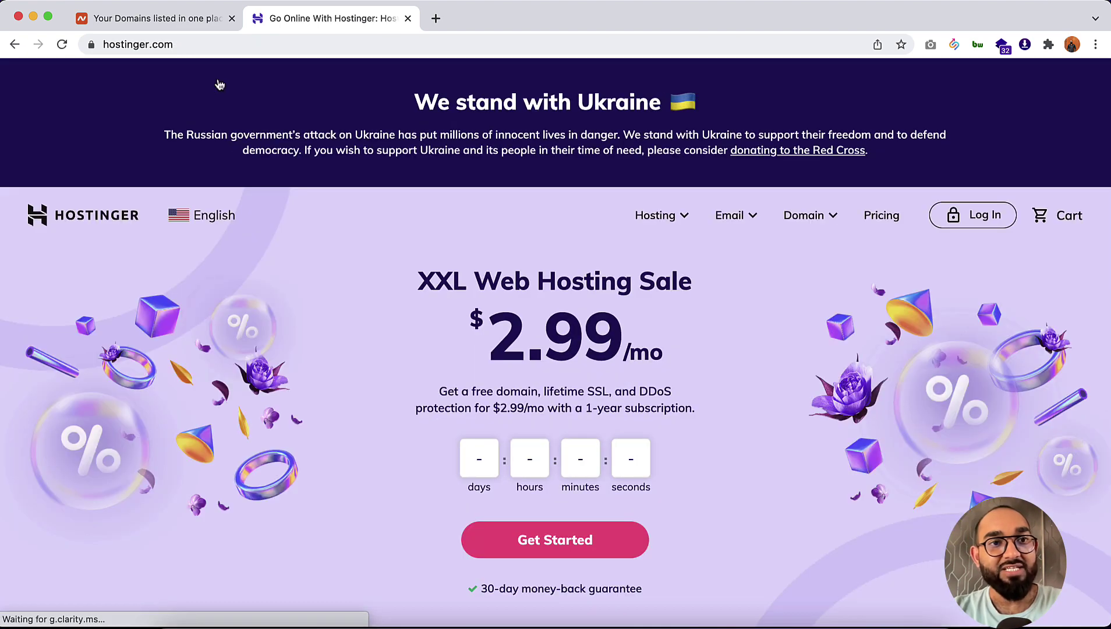
left_click(973, 215)
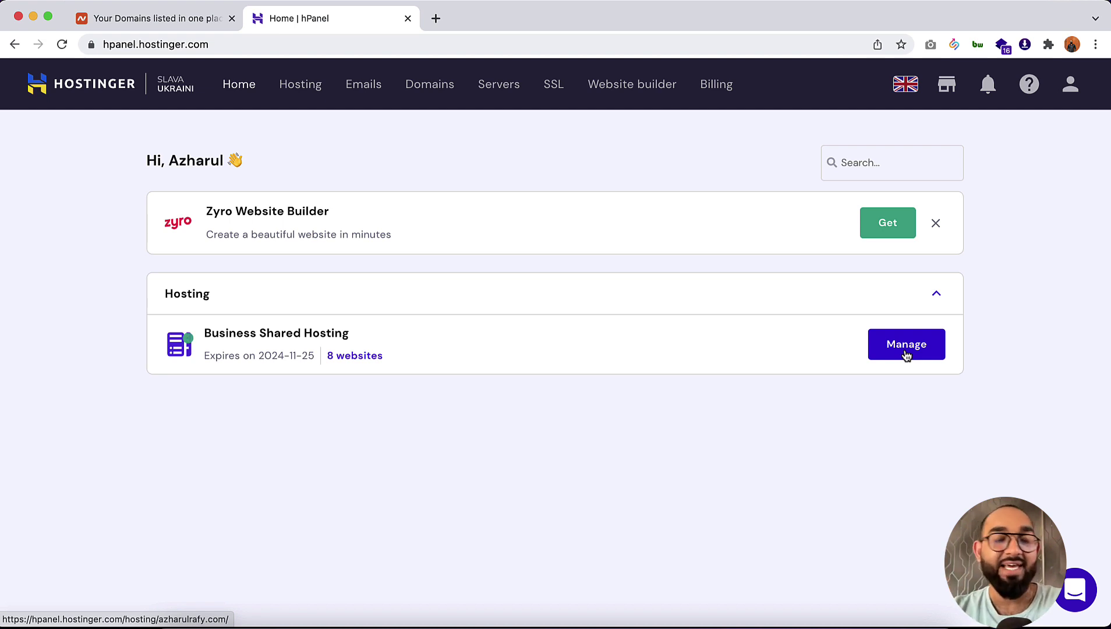
left_click(301, 91)
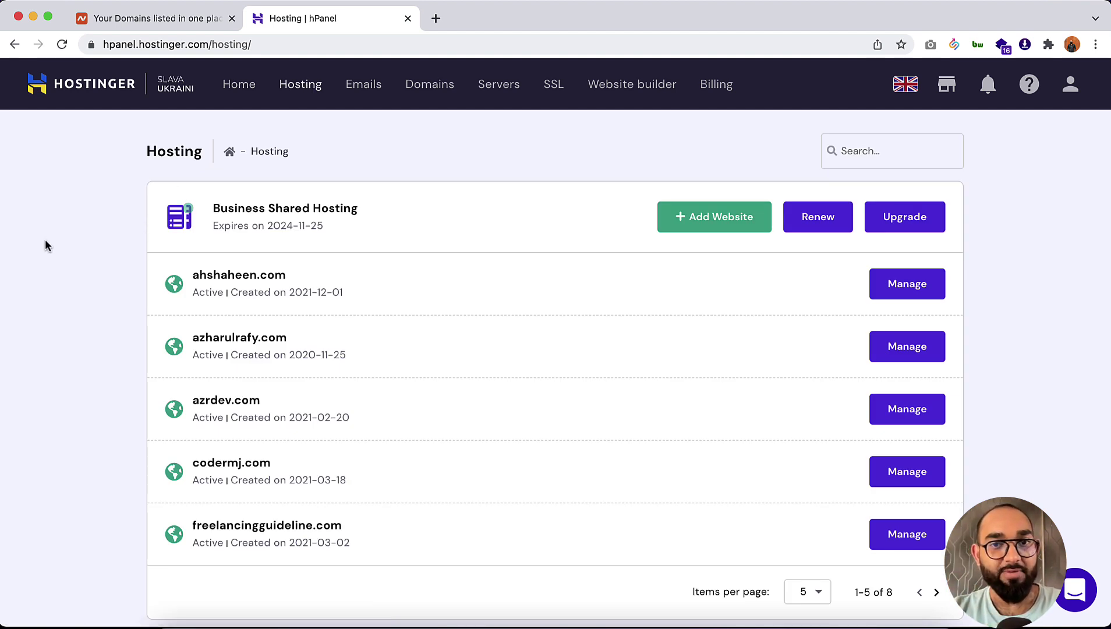
- Add shovay.com as a new website, filling its password from the saved autofill entry
left_click(707, 225)
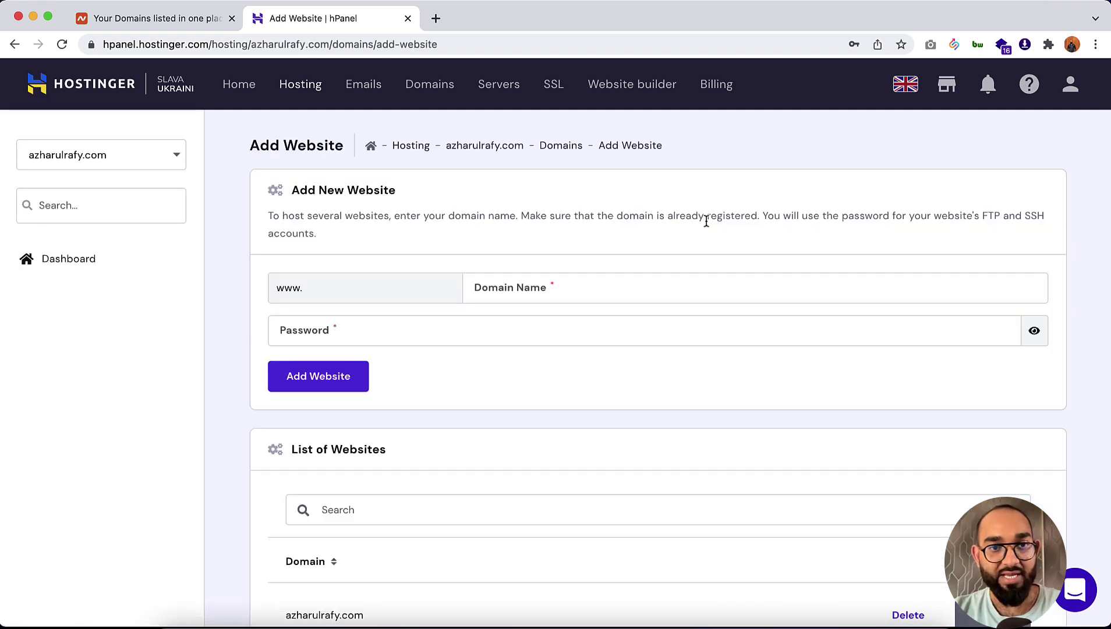
left_click(552, 285)
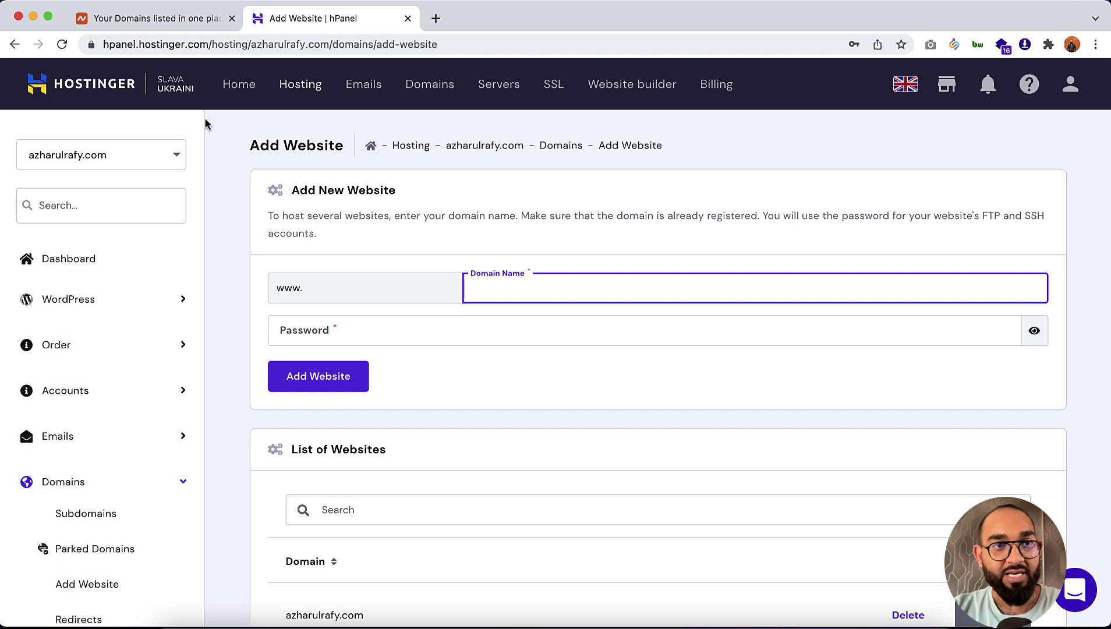
left_click(175, 19)
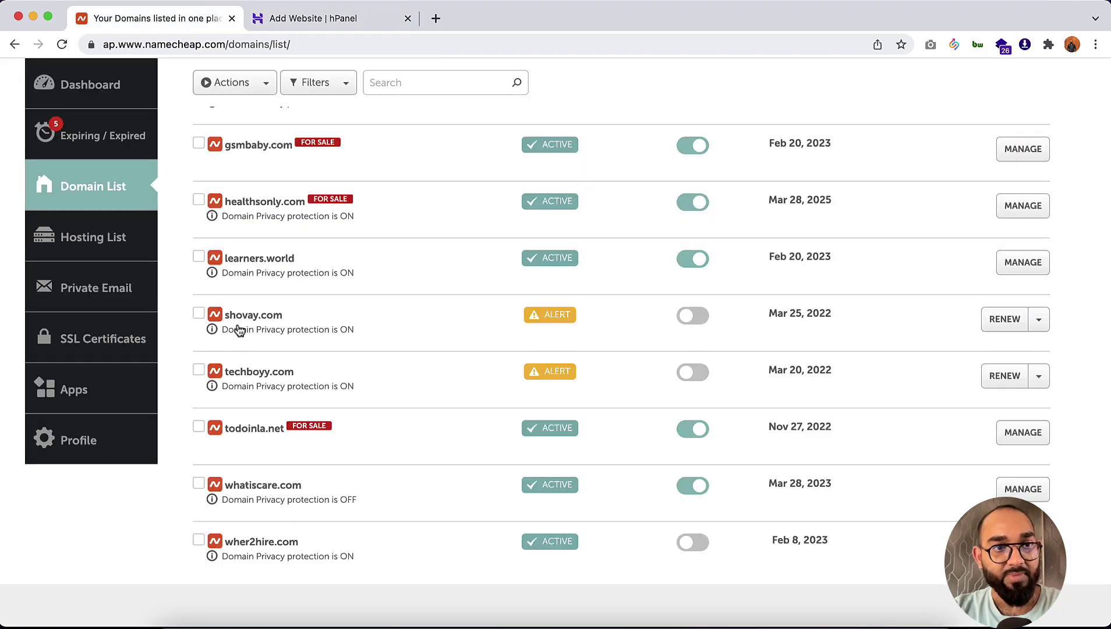
left_click(313, 17)
type("sh")
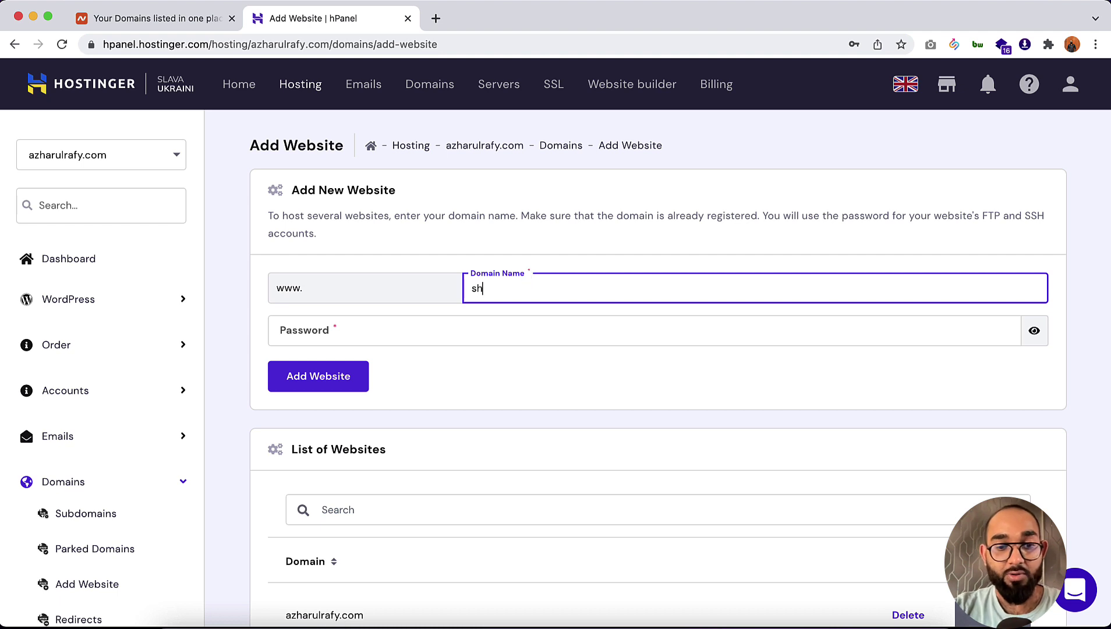
type("ovay.com")
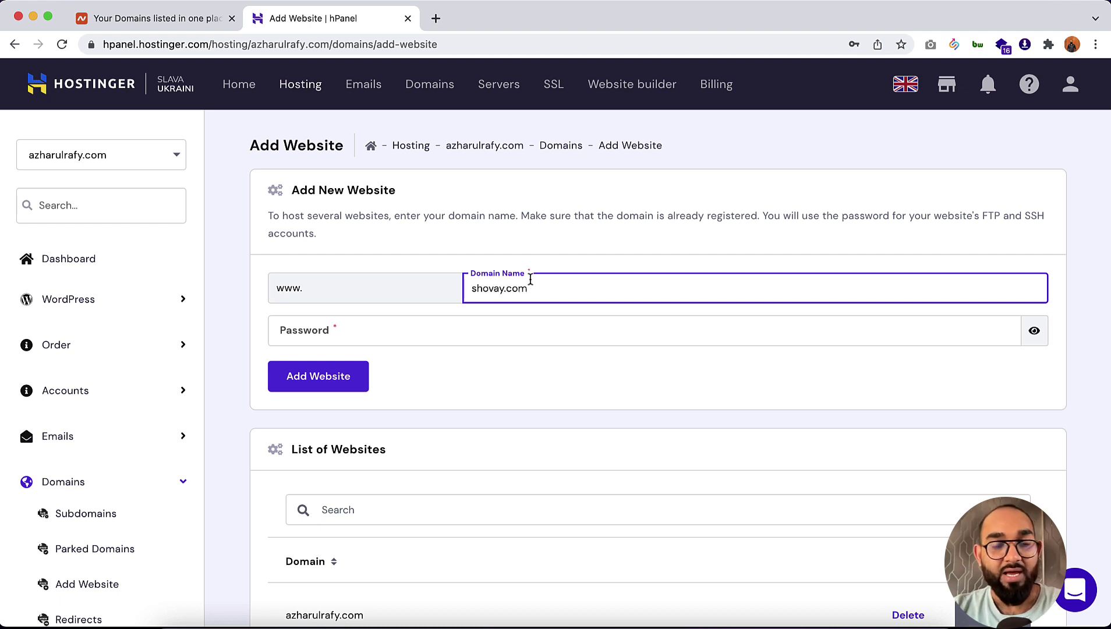
left_click(438, 330)
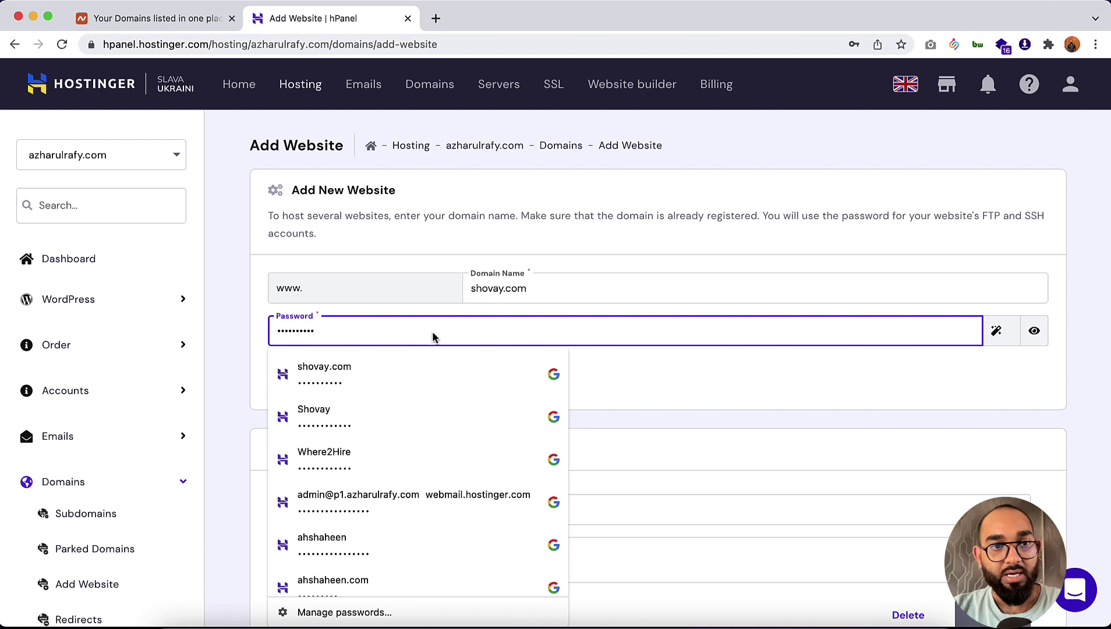
left_click(236, 387)
left_click(295, 380)
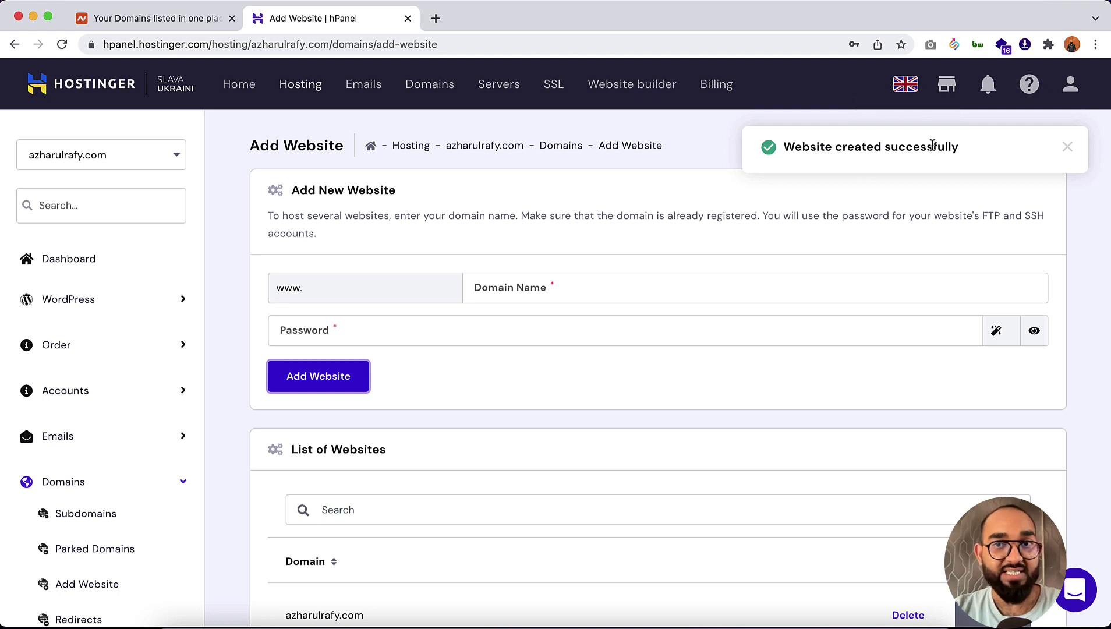
- Locate and highlight shovay.com on the second page of the List of Websites
scroll(705, 428, "down", 5)
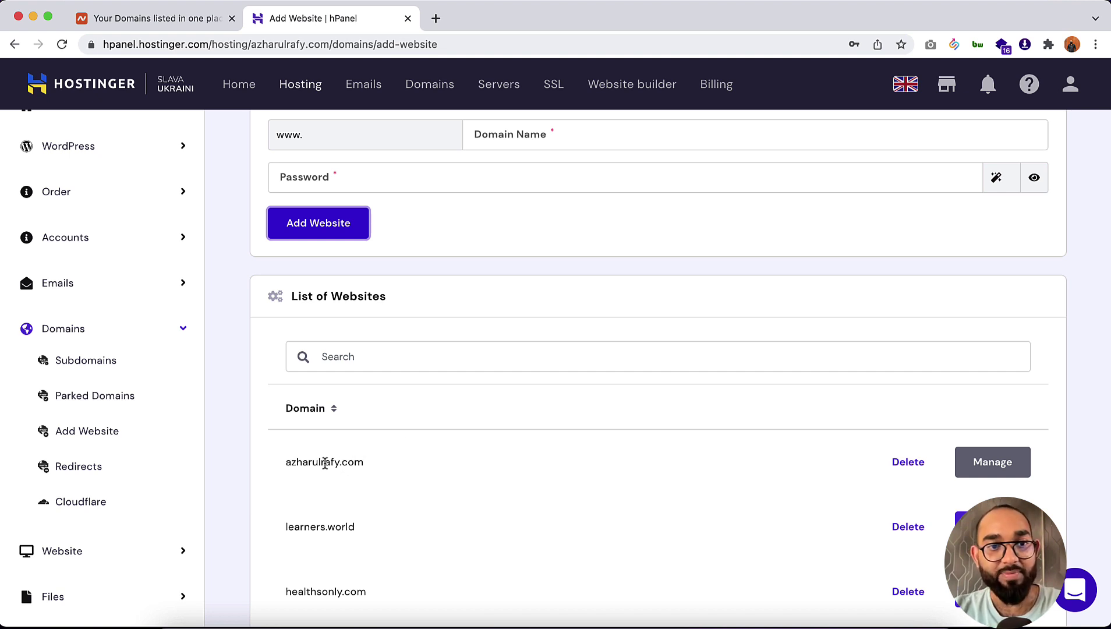
left_click_drag(285, 462, 364, 463)
scroll(349, 463, "down", 3)
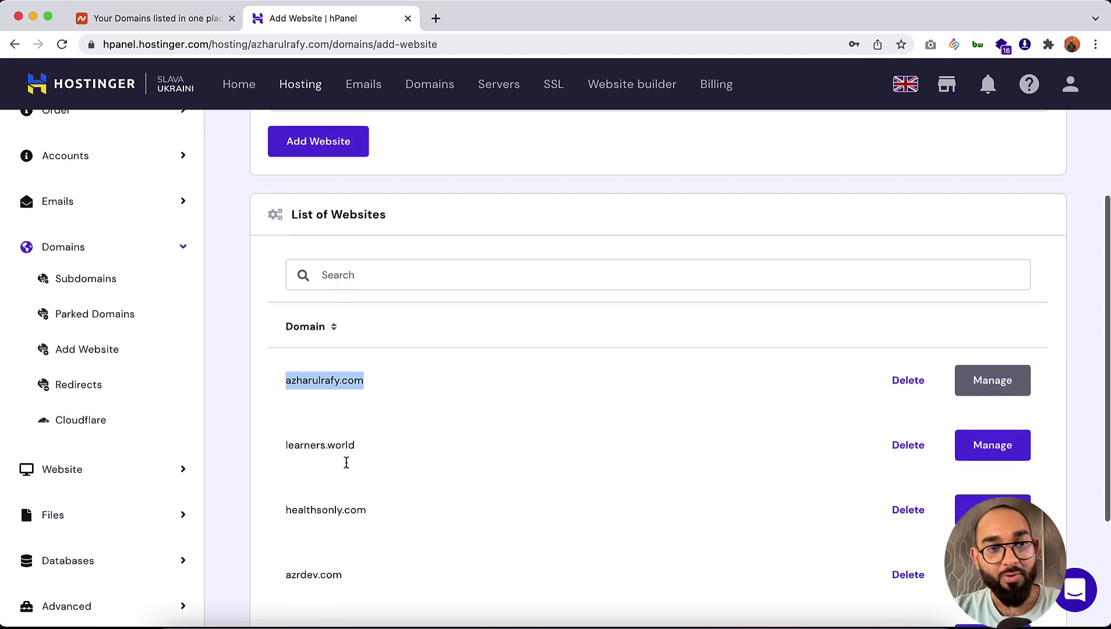
scroll(364, 425, "down", 3)
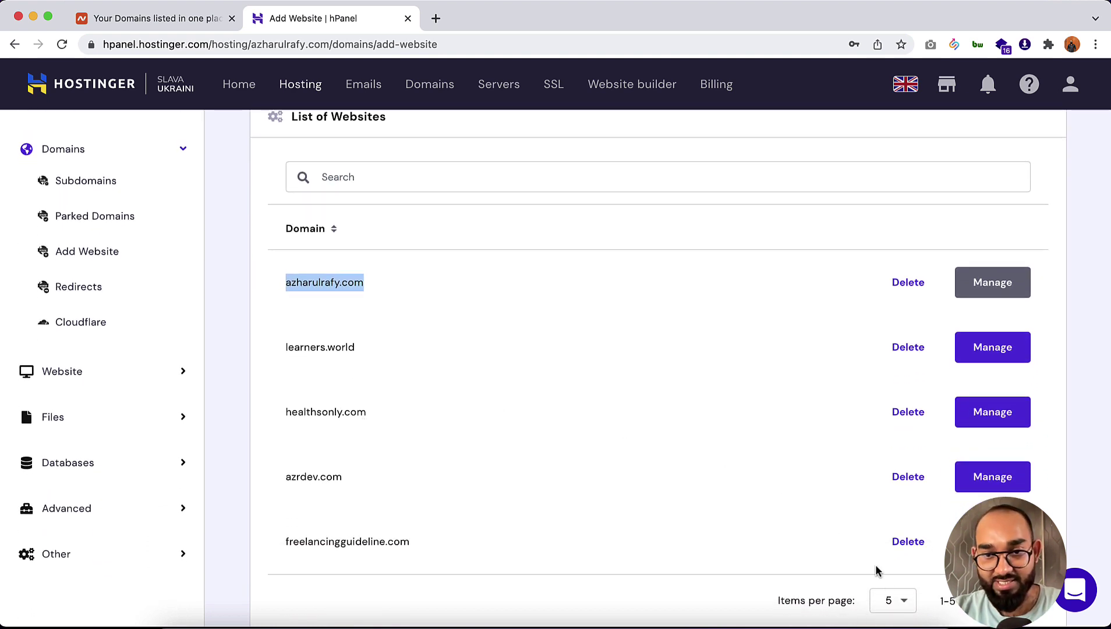
left_click(1019, 600)
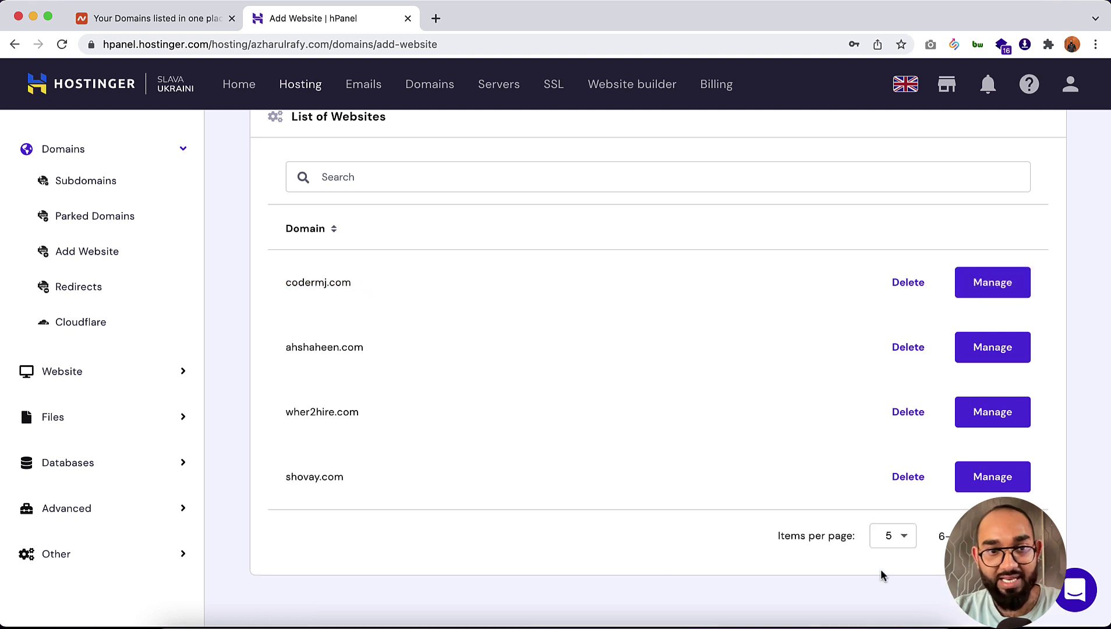
double_click(308, 479)
left_click_drag(309, 479, 330, 475)
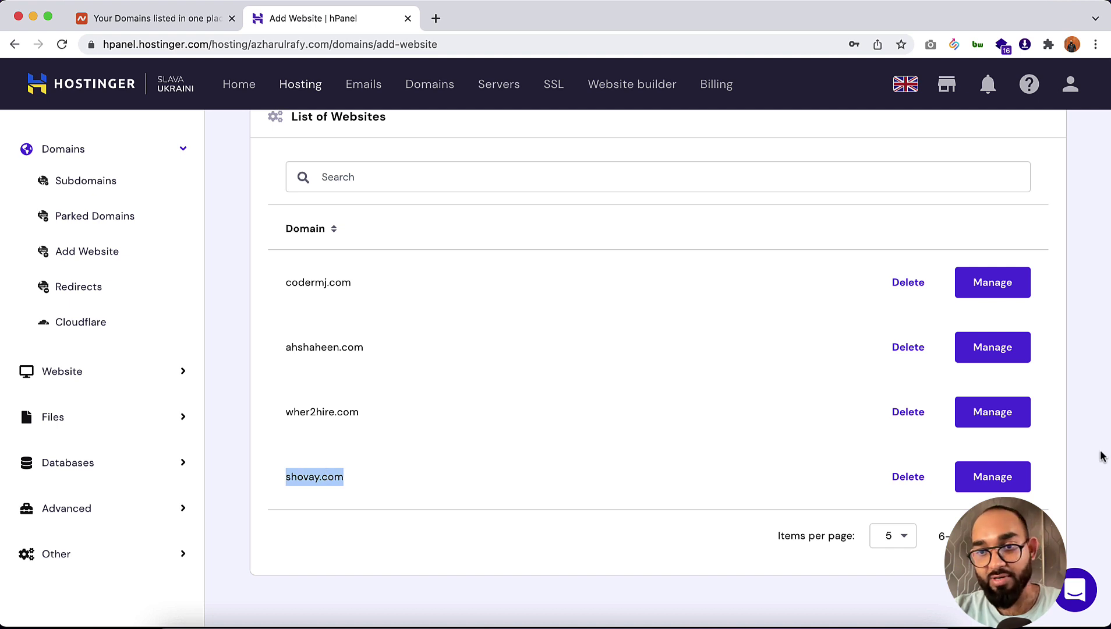
- Open Manage for shovay.com and highlight its Hostinger nameservers label in the sidebar
left_click(988, 481)
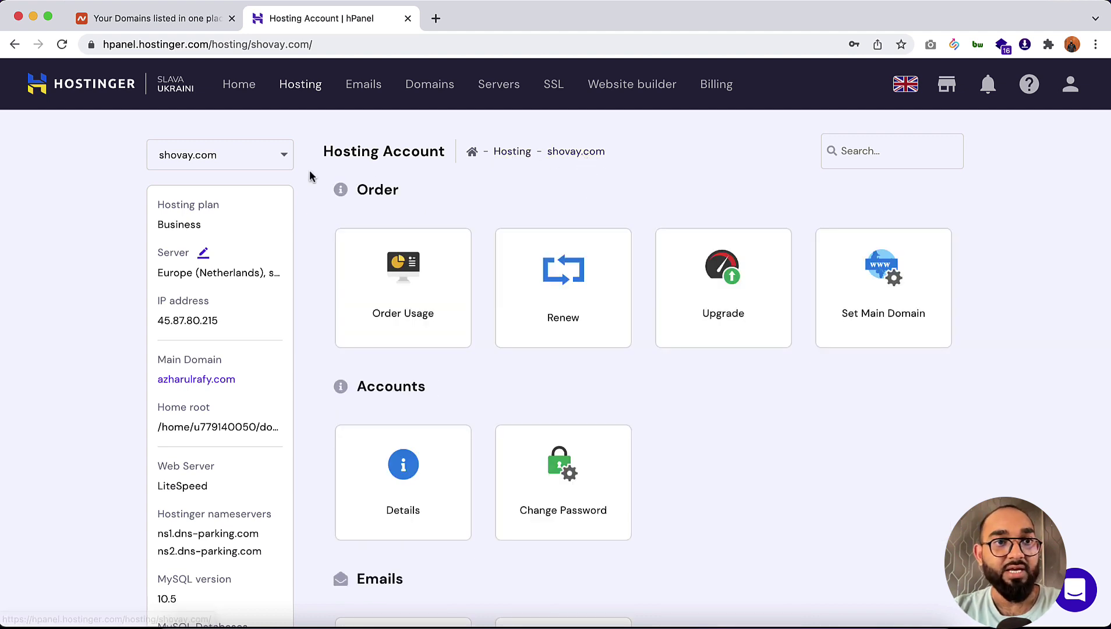
scroll(612, 166, "down", 5)
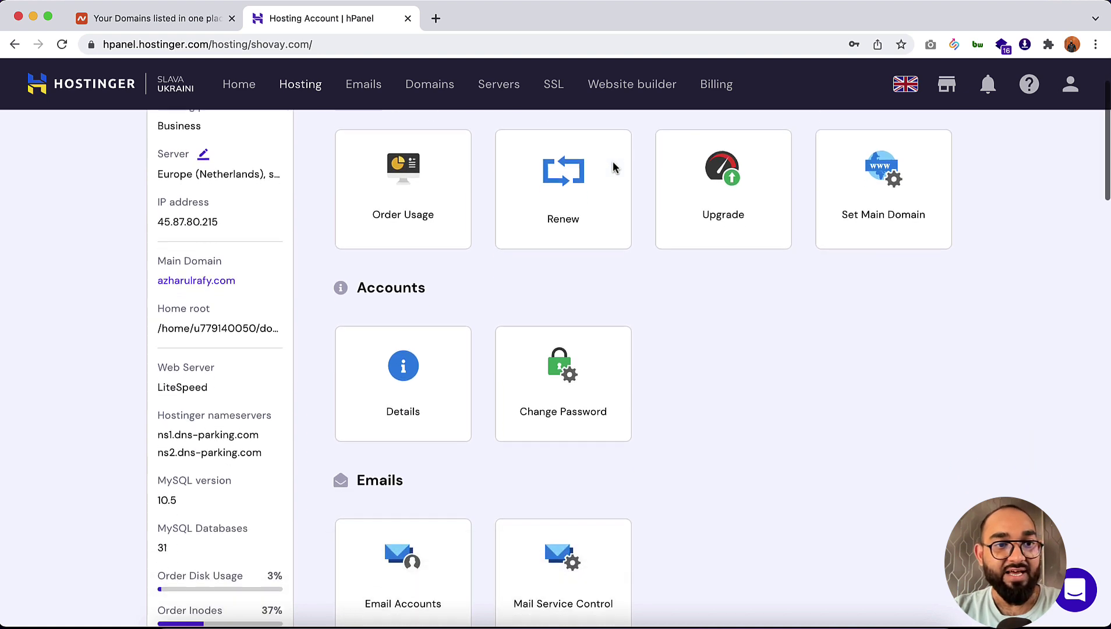
double_click(174, 350)
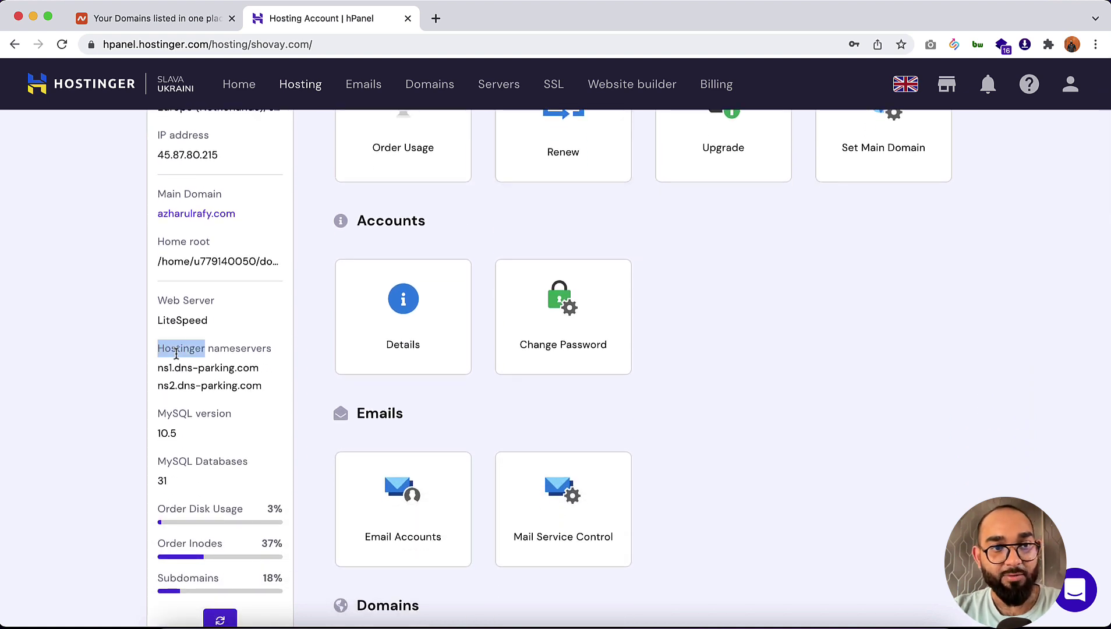
left_click_drag(175, 349, 255, 341)
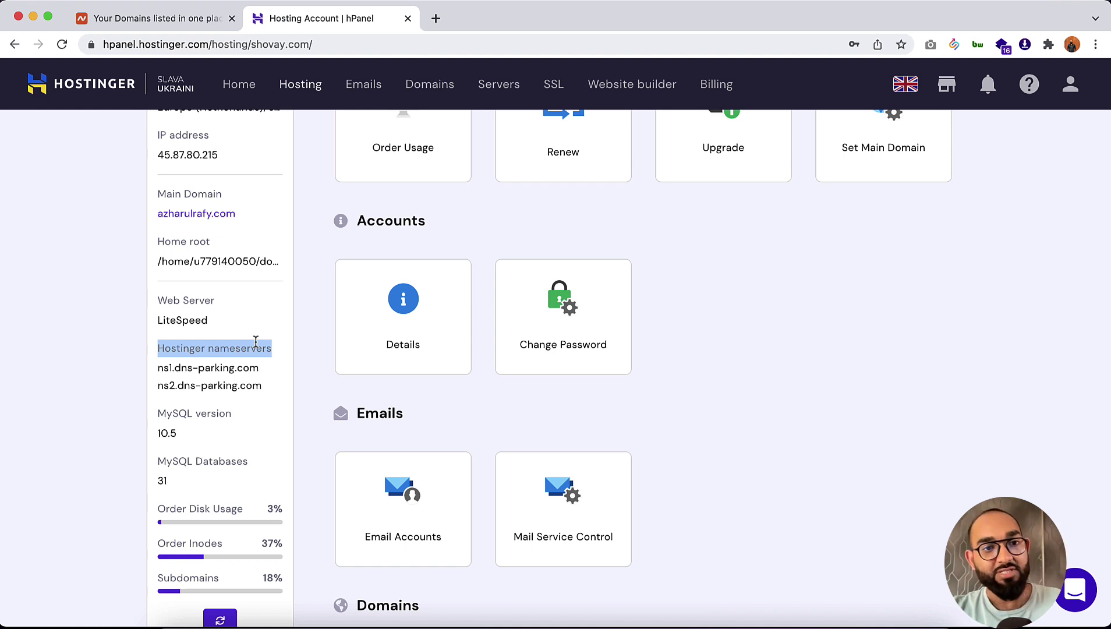
double_click(185, 352)
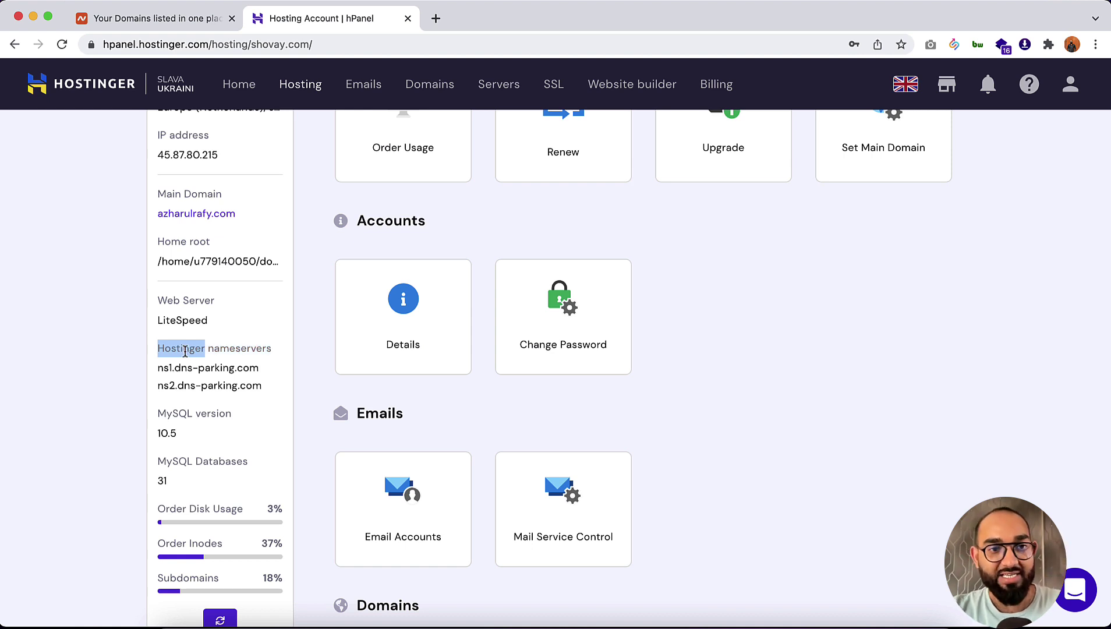
left_click_drag(184, 351, 223, 352)
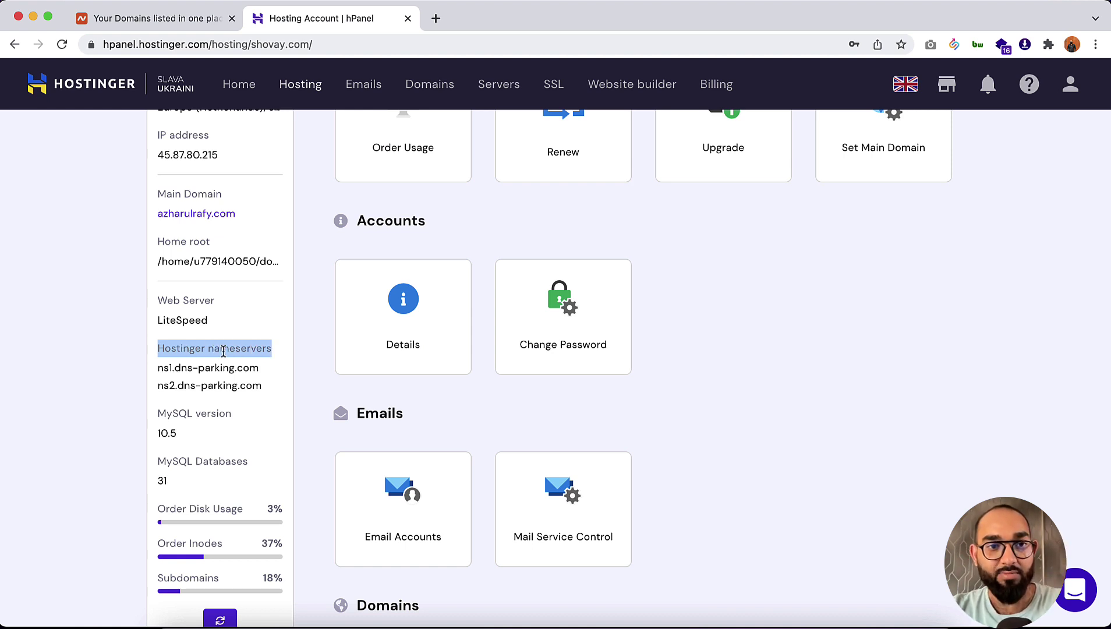
- Open shovay.com's management page in the Namecheap domain list
left_click(146, 19)
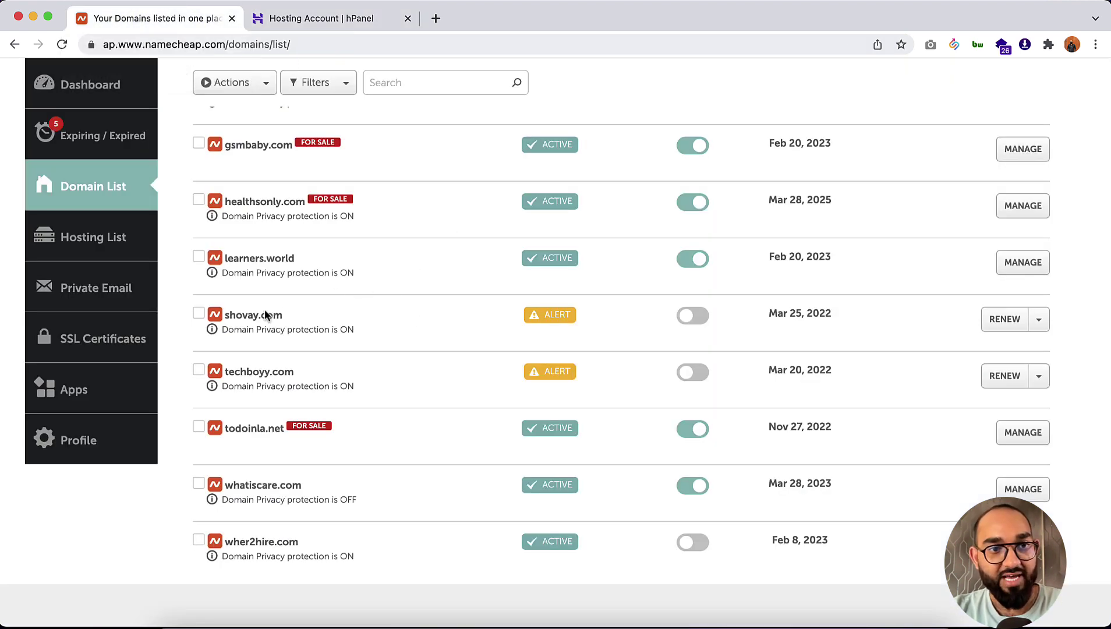
left_click(1039, 320)
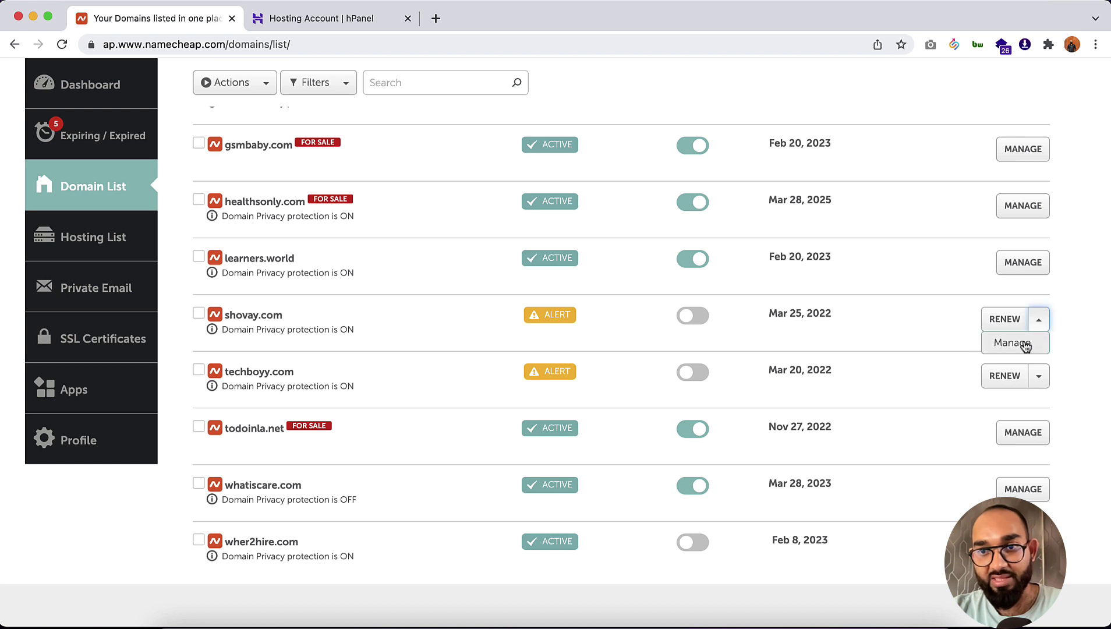
left_click(1022, 346)
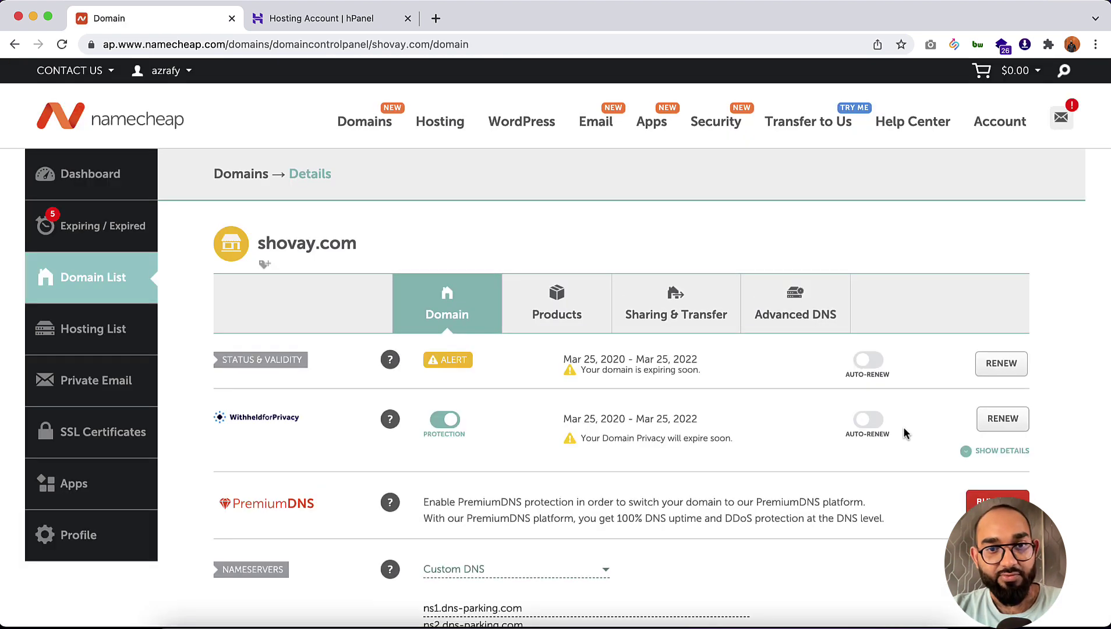
scroll(904, 431, "down", 5)
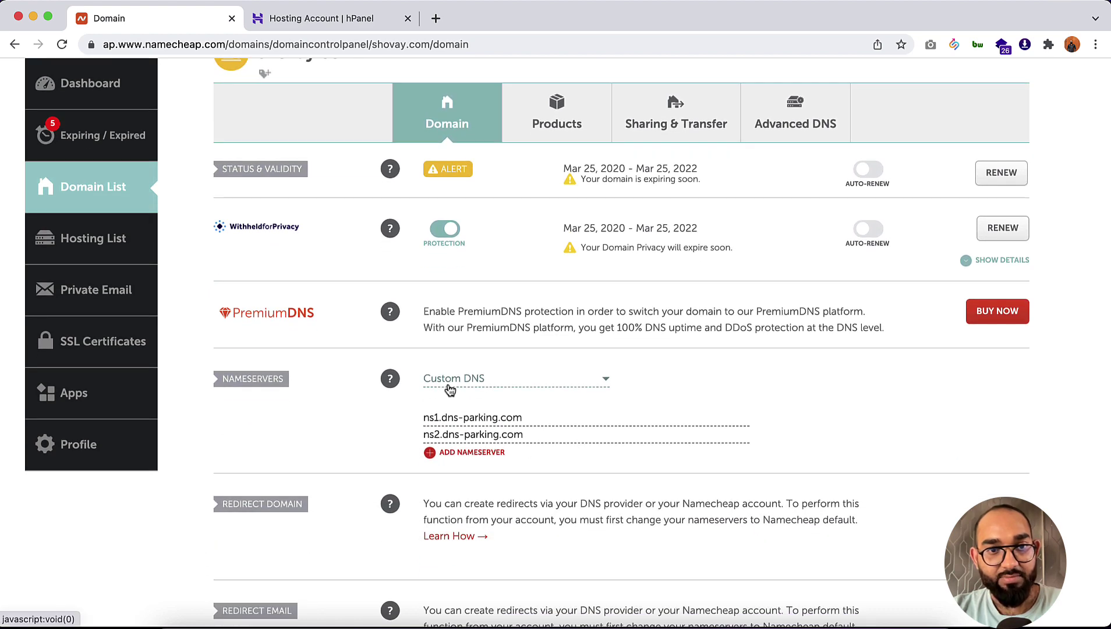
- Set shovay.com's nameservers to Custom DNS in Namecheap
left_click(451, 383)
left_click(507, 402)
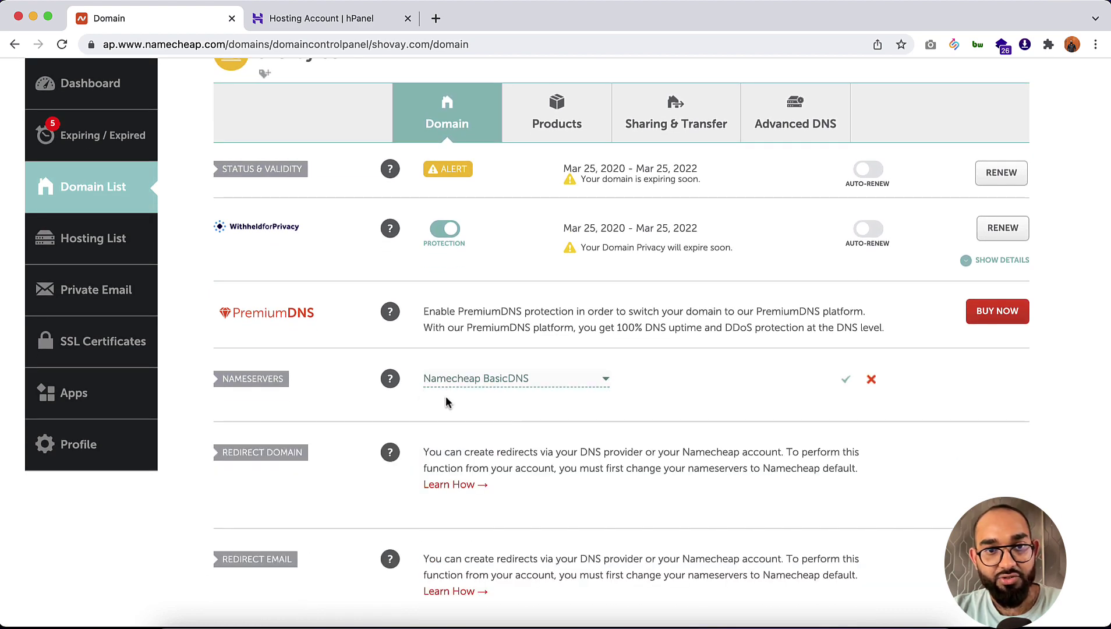
left_click(534, 384)
left_click(488, 454)
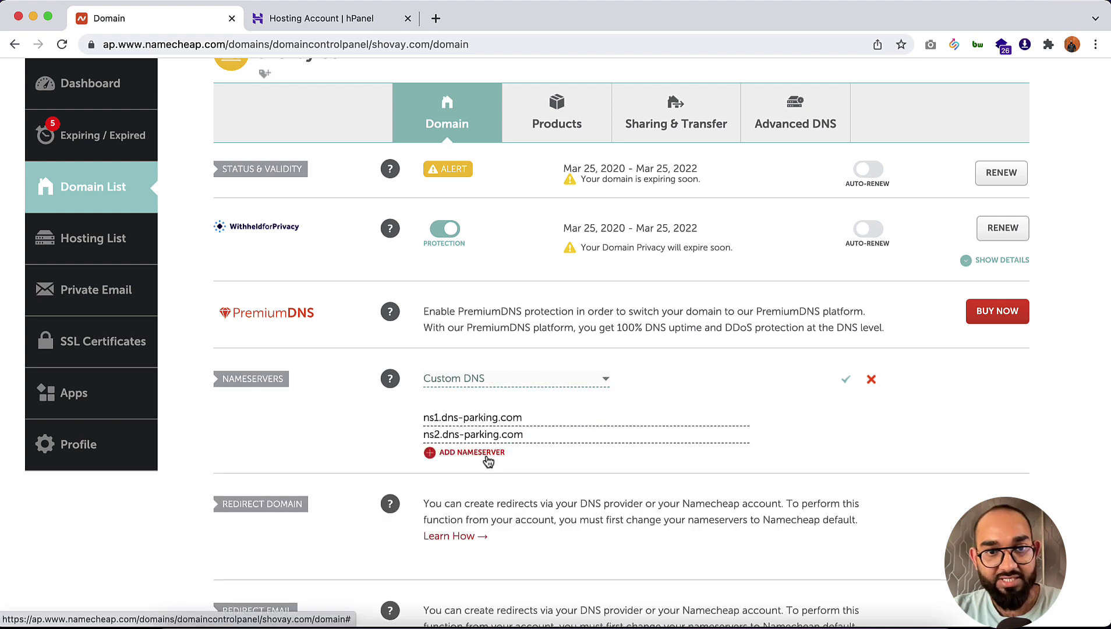
scroll(536, 414, "down", 2)
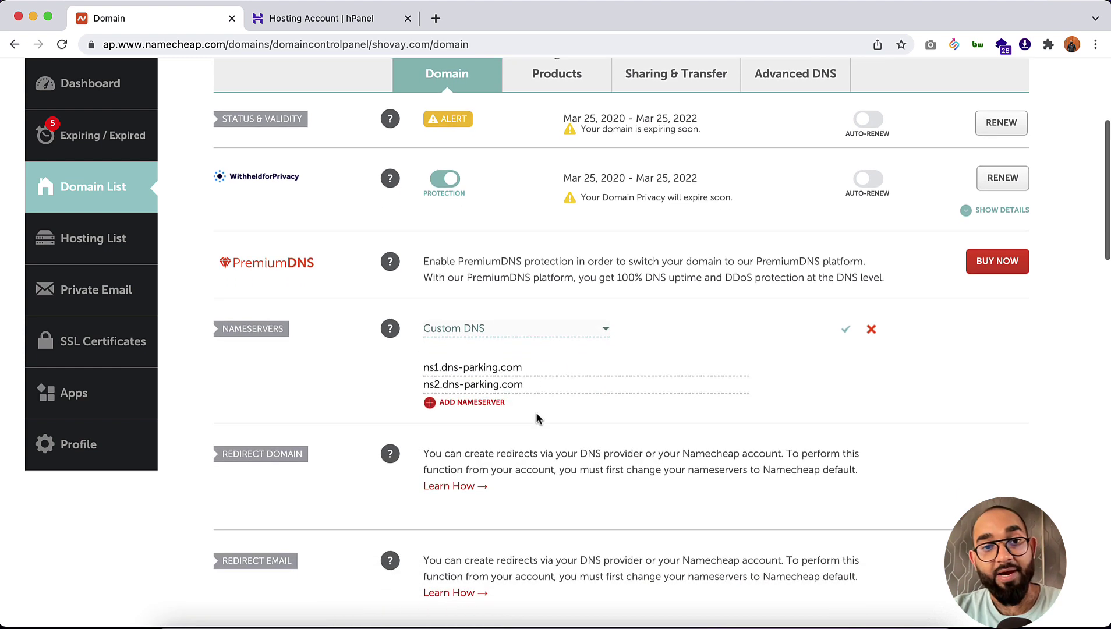
- Copy ns1.dns-parking.com from hPanel into Namecheap's first nameserver field
left_click(365, 23)
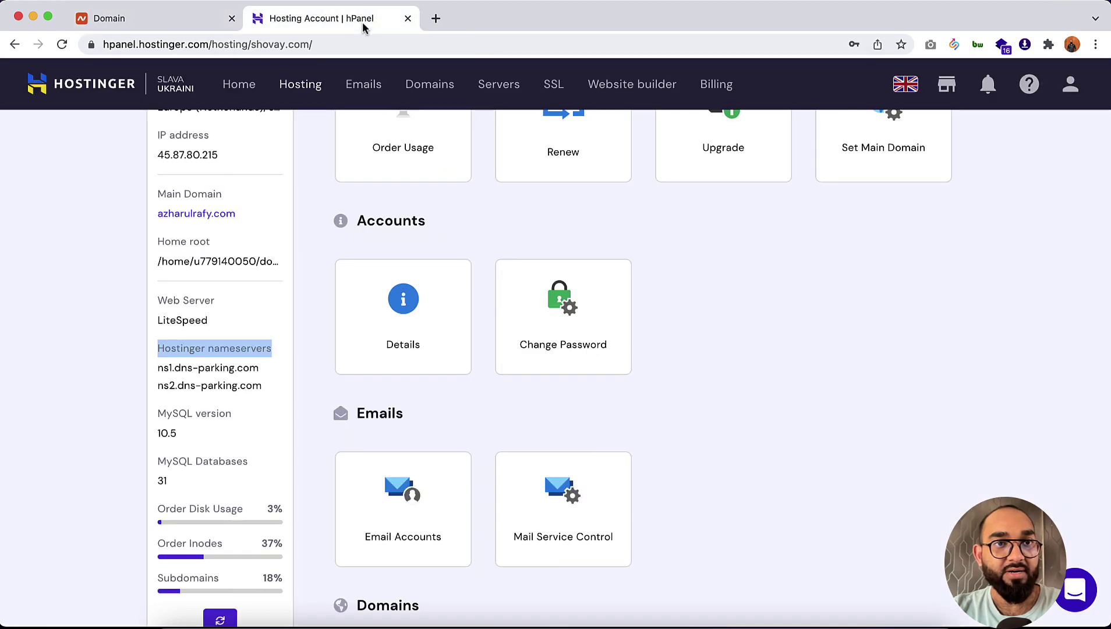
double_click(175, 370)
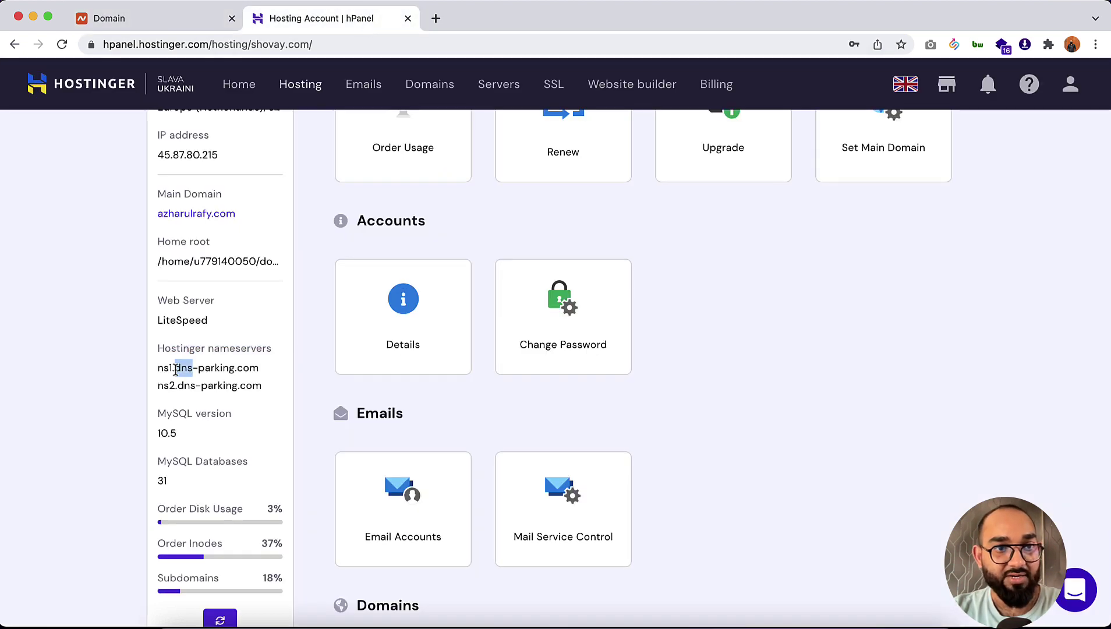
triple_click(175, 370)
right_click(175, 370)
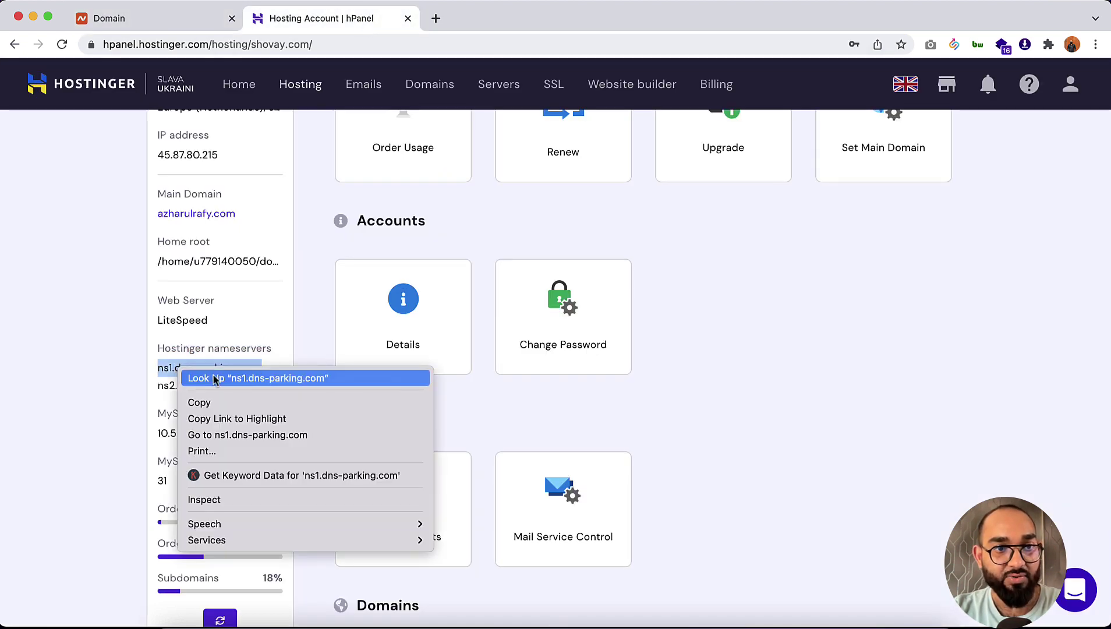
left_click(220, 398)
left_click(162, 21)
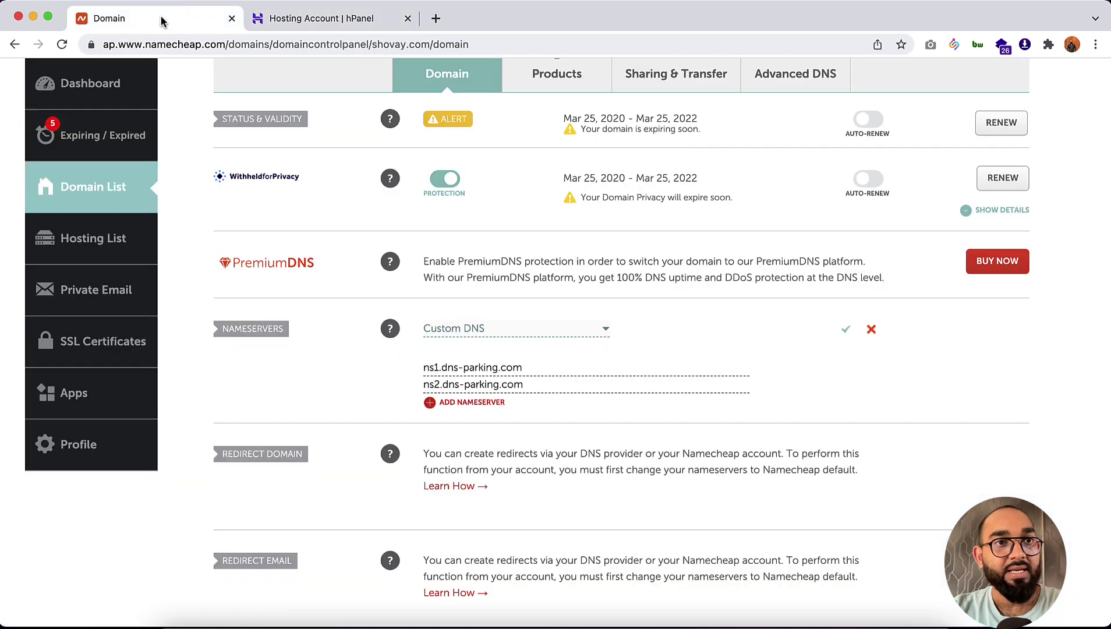
triple_click(522, 366)
key("super+v")
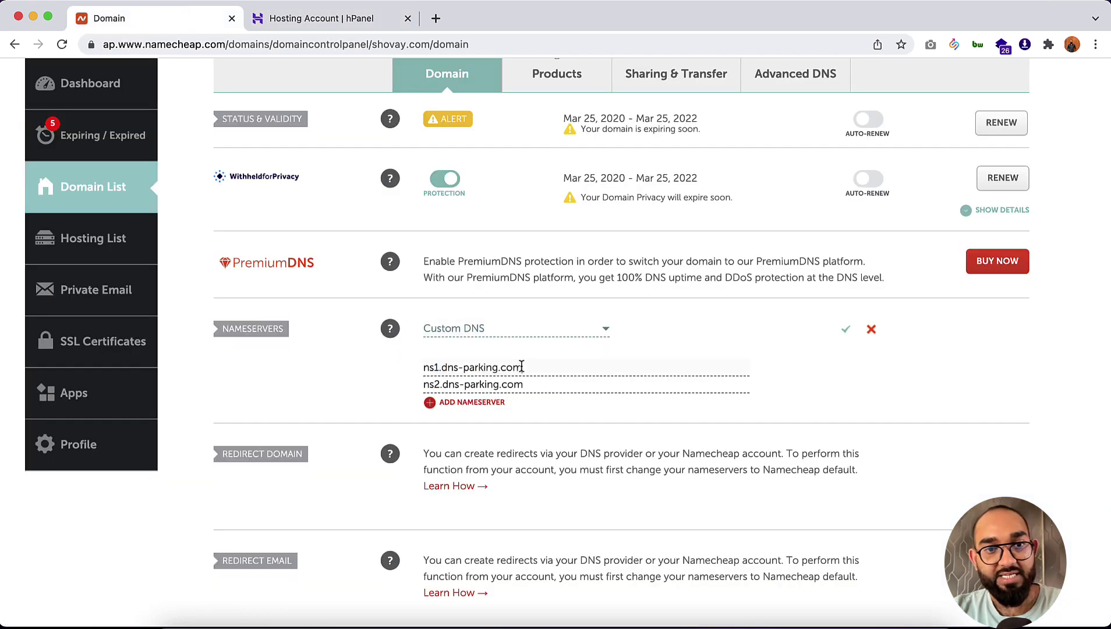
- Enter ns2.dns-parking.com from hPanel into Namecheap's second nameserver field
left_click(339, 19)
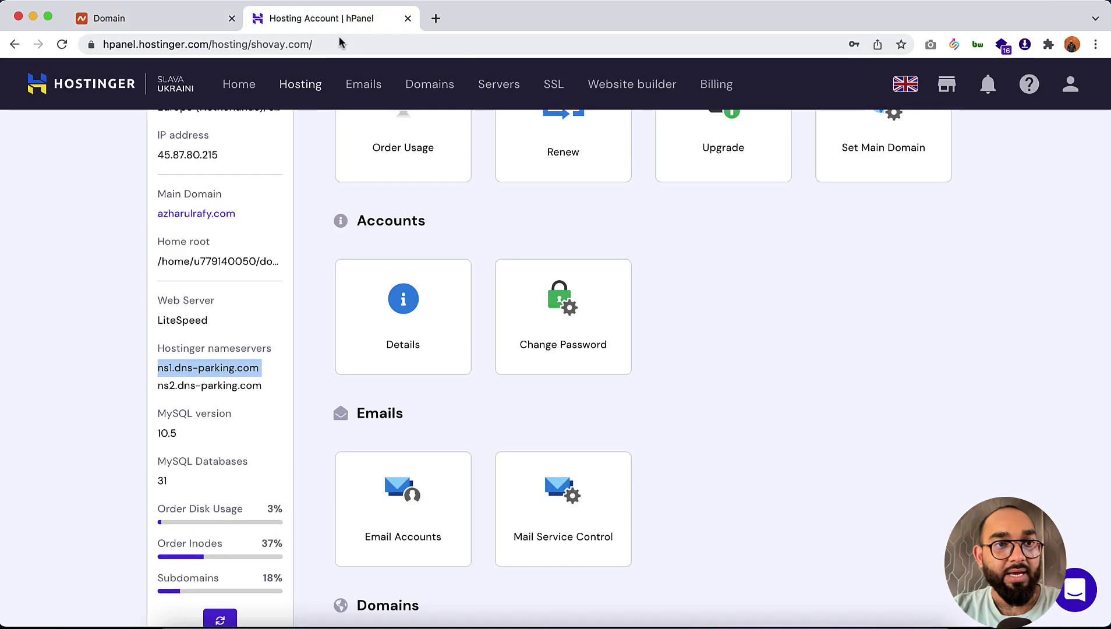
triple_click(212, 385)
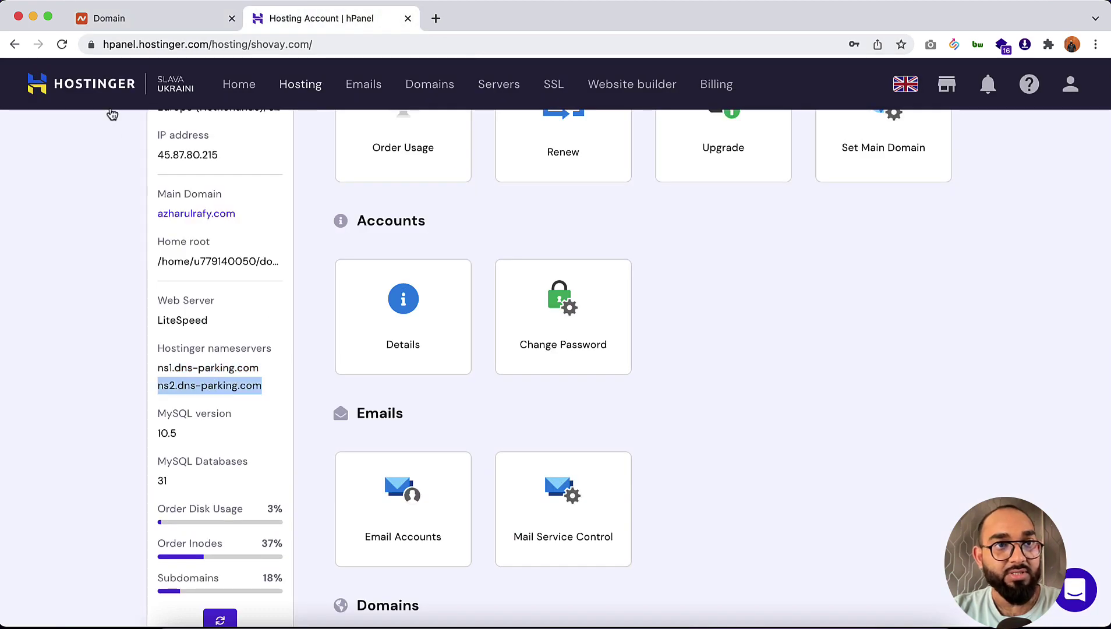
left_click(133, 23)
left_click(534, 383)
triple_click(535, 383)
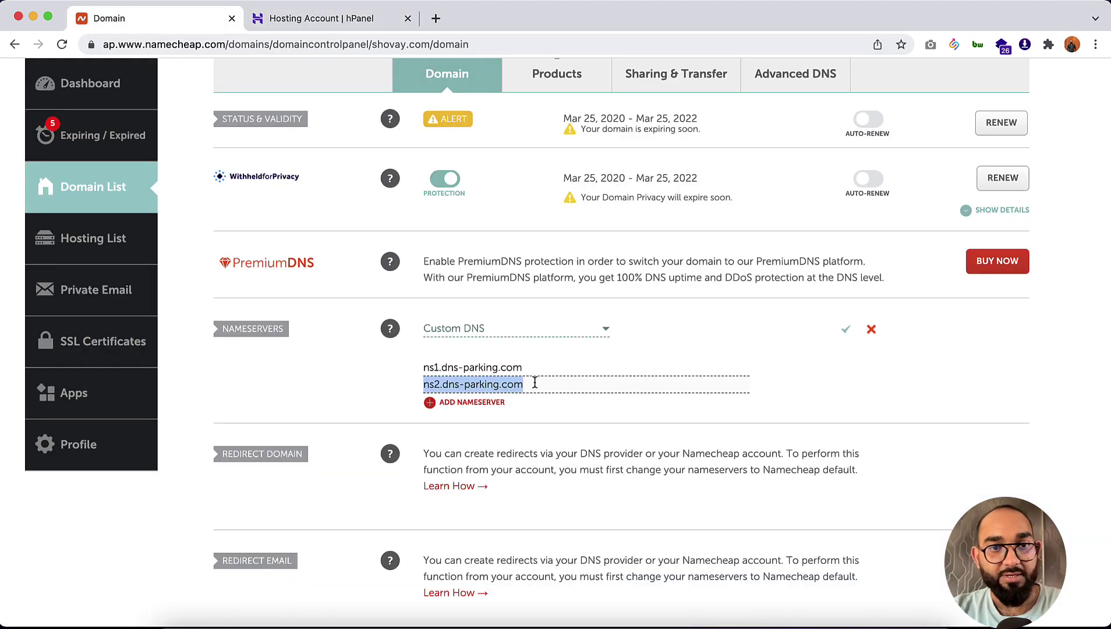
left_click(535, 382)
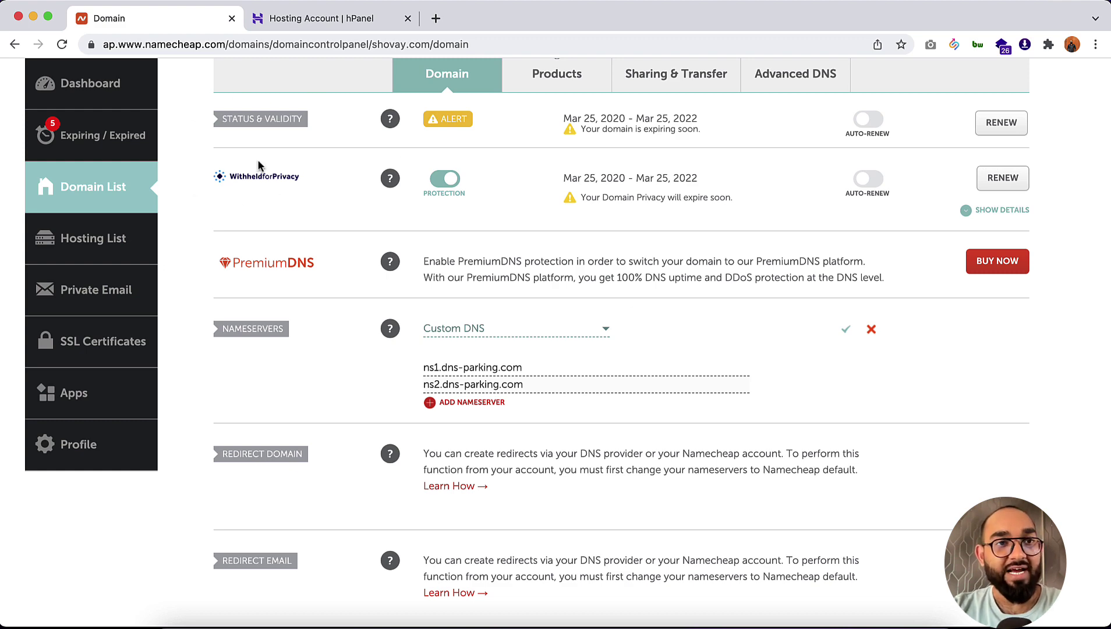
left_click(290, 18)
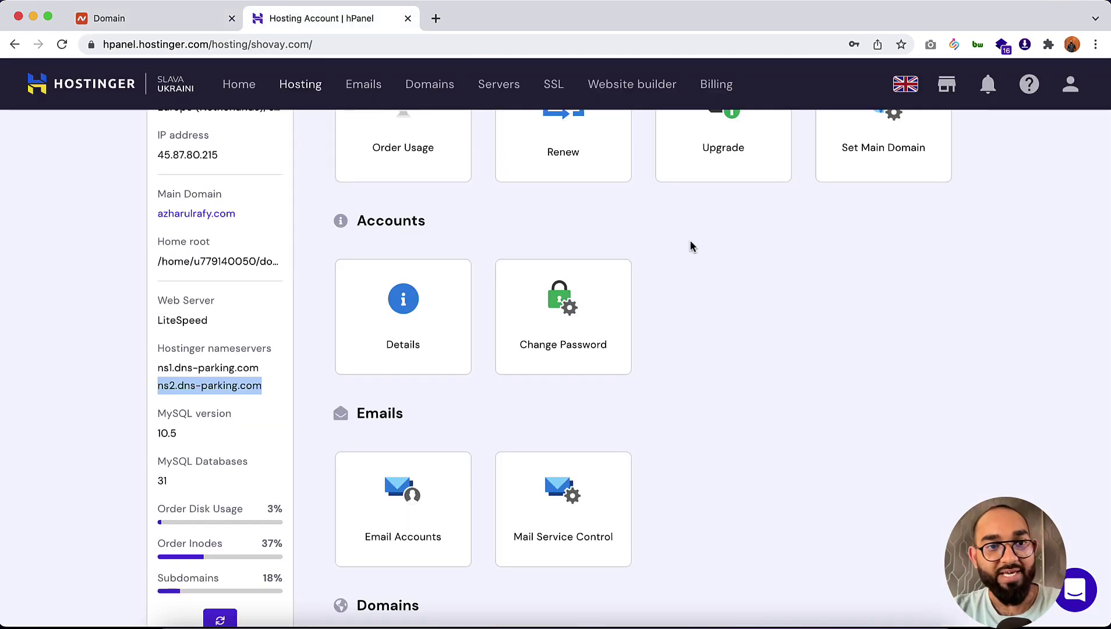
- Launch File Manager from the Files section of shovay.com's hosting page
scroll(698, 279, "up", 3)
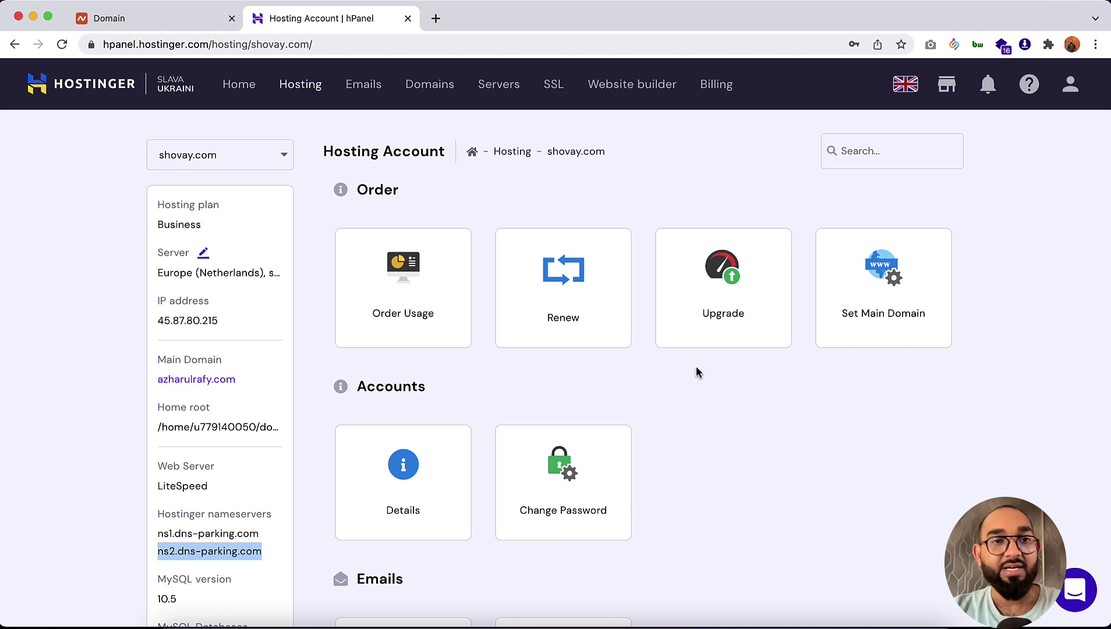
scroll(697, 370, "down", 5)
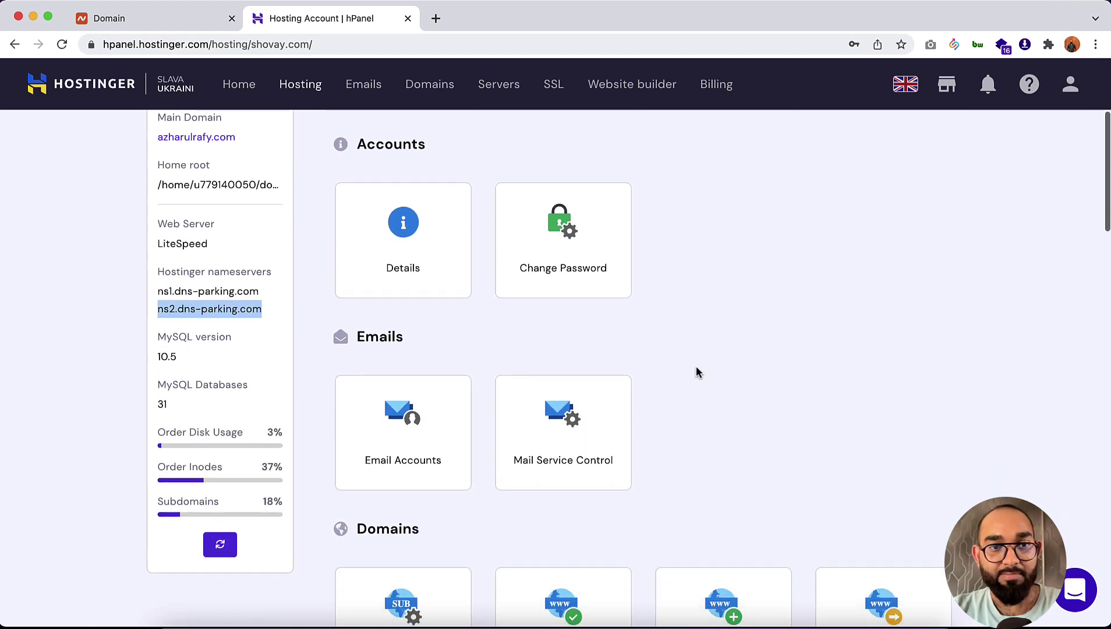
scroll(697, 371, "down", 9)
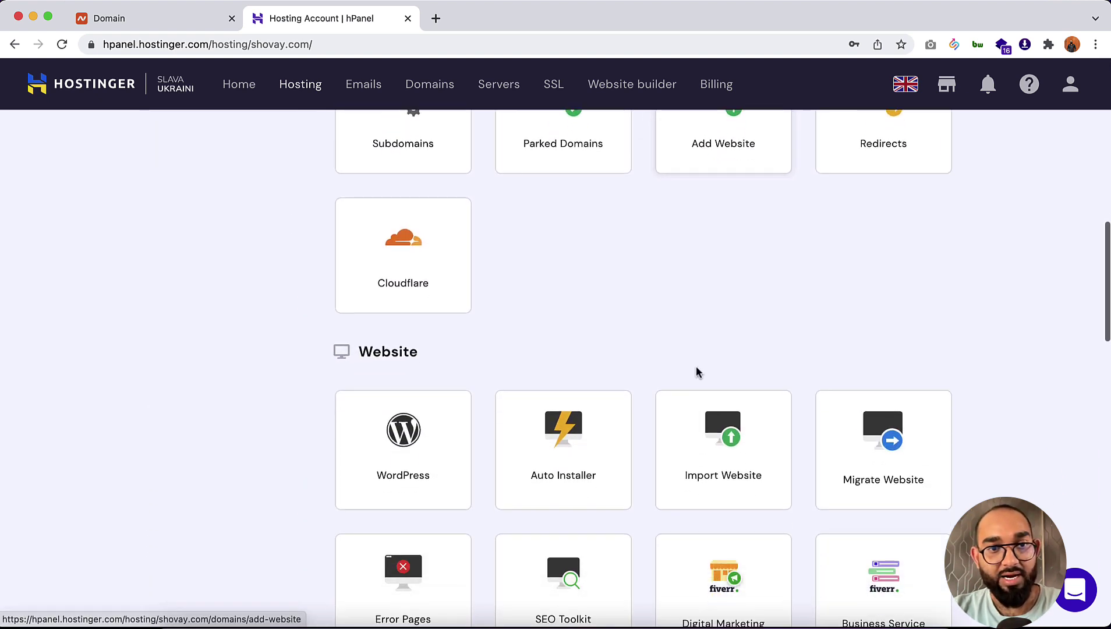
scroll(697, 371, "down", 9)
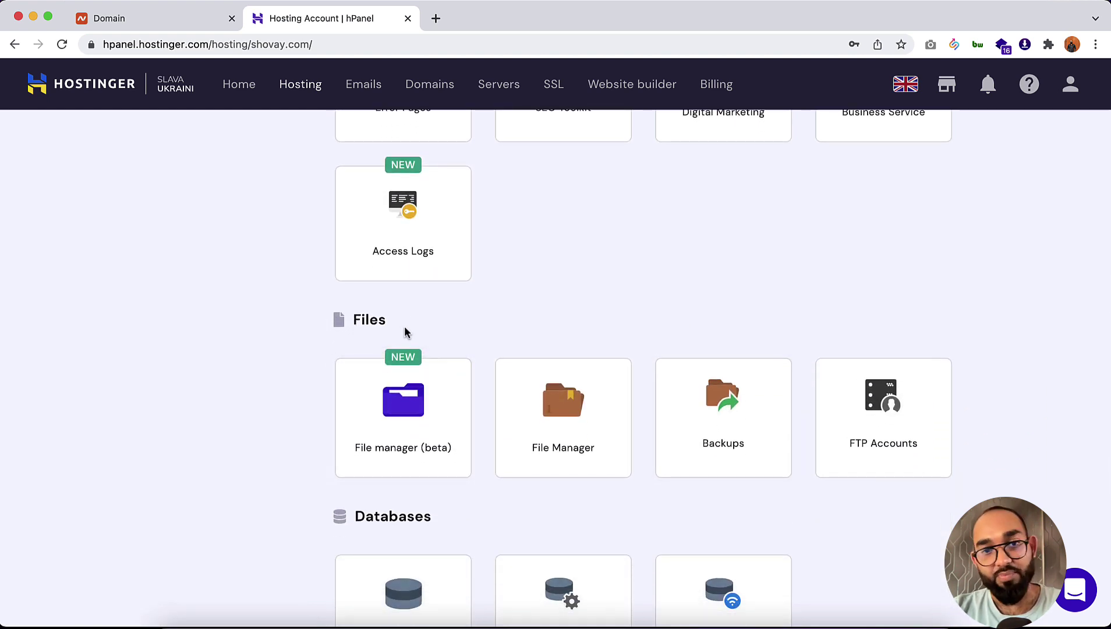
left_click(581, 443)
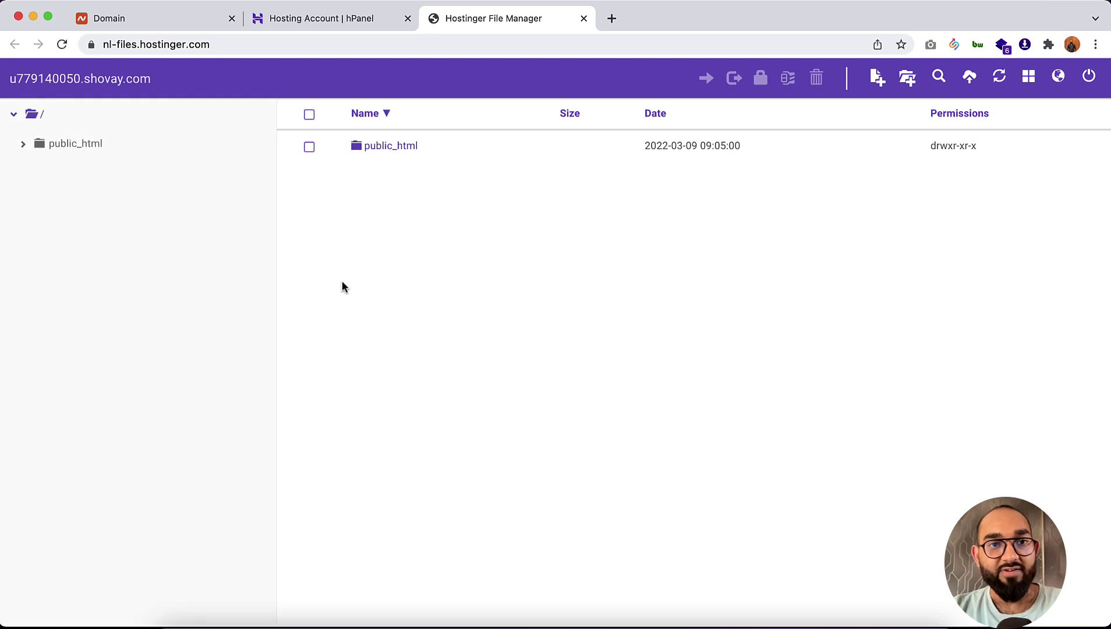
- Open the public_html folder, which contains only default.php
left_click(390, 150)
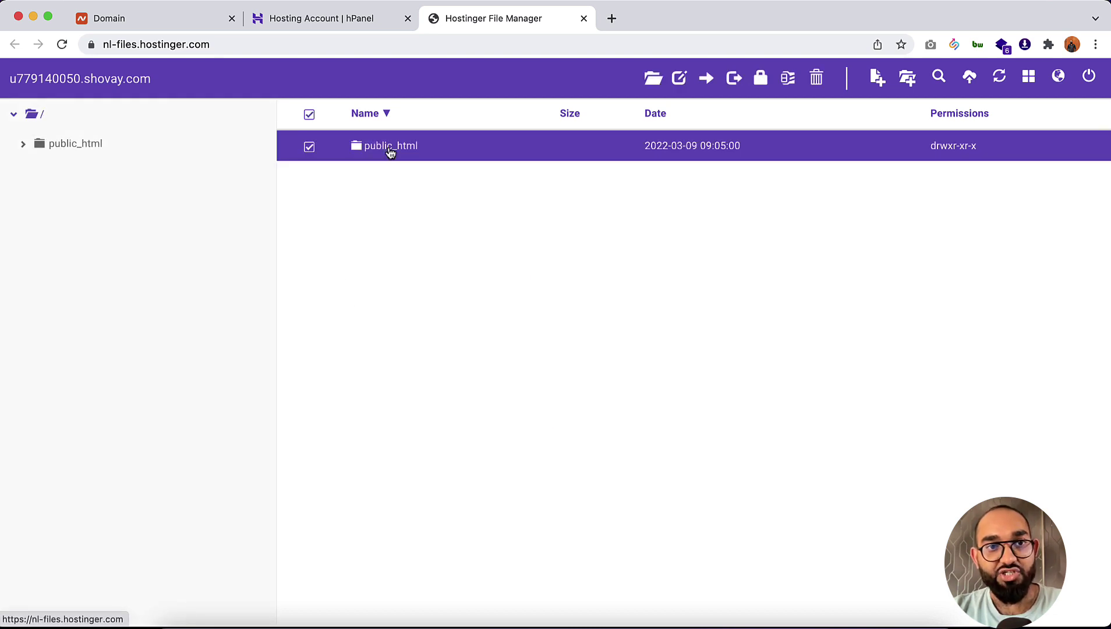
double_click(390, 150)
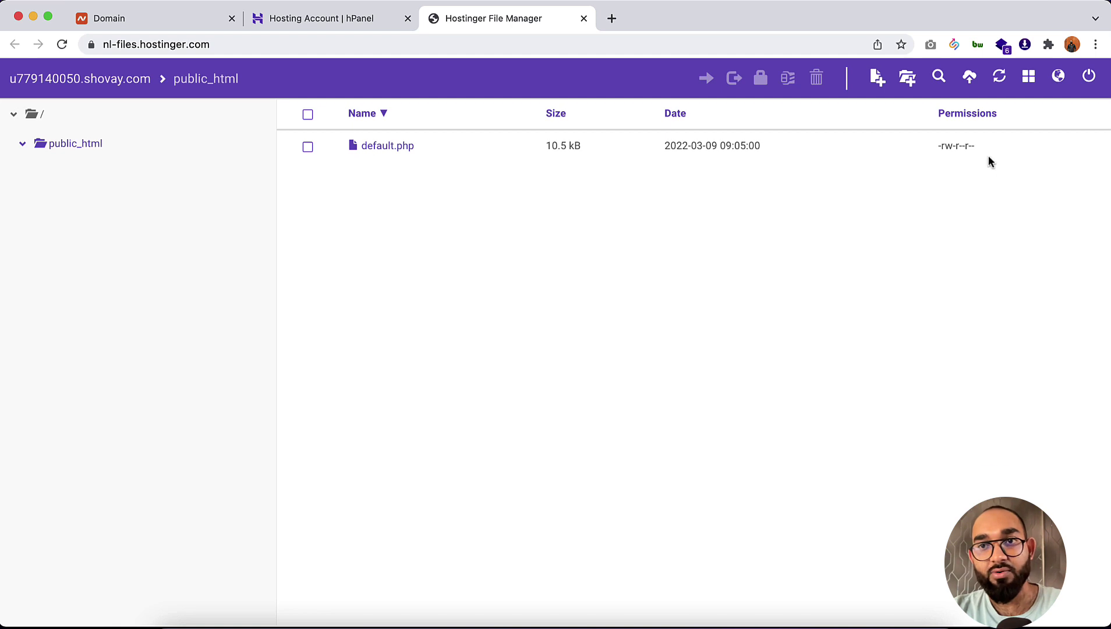
- Upload 'Roxy Free Website Template - Free-CSS.com.zip' from Downloads into public_html
left_click(969, 79)
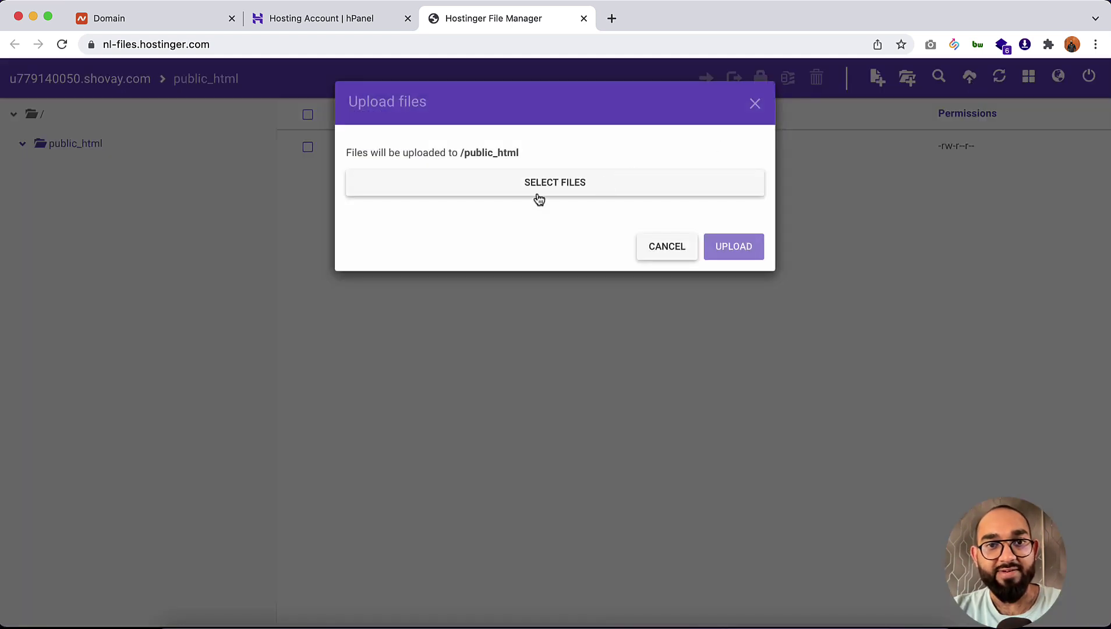
left_click(555, 197)
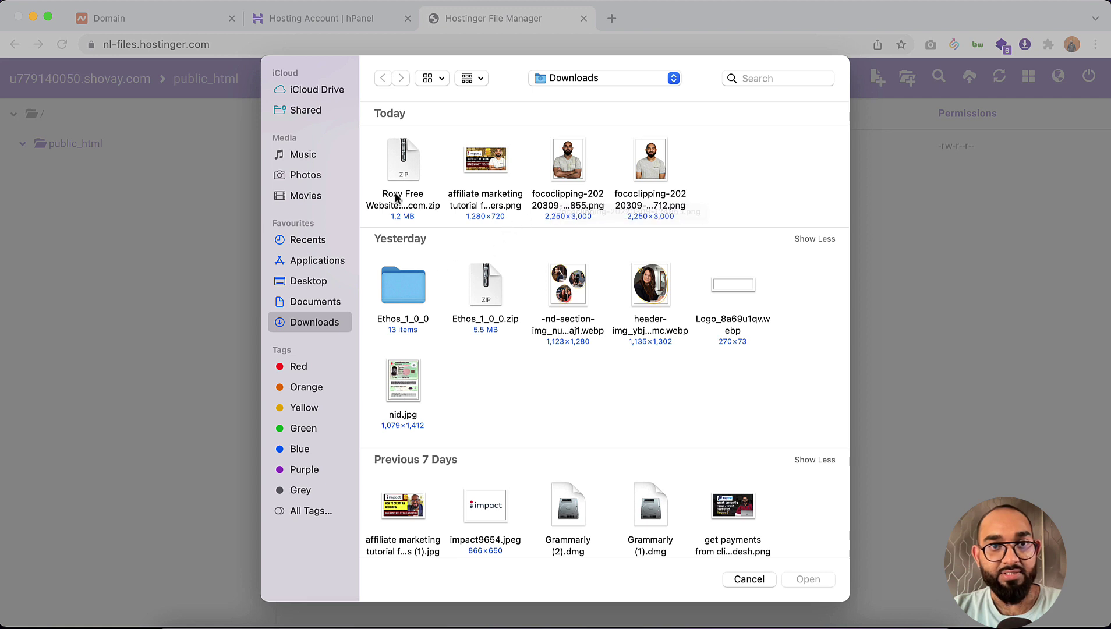
left_click(388, 176)
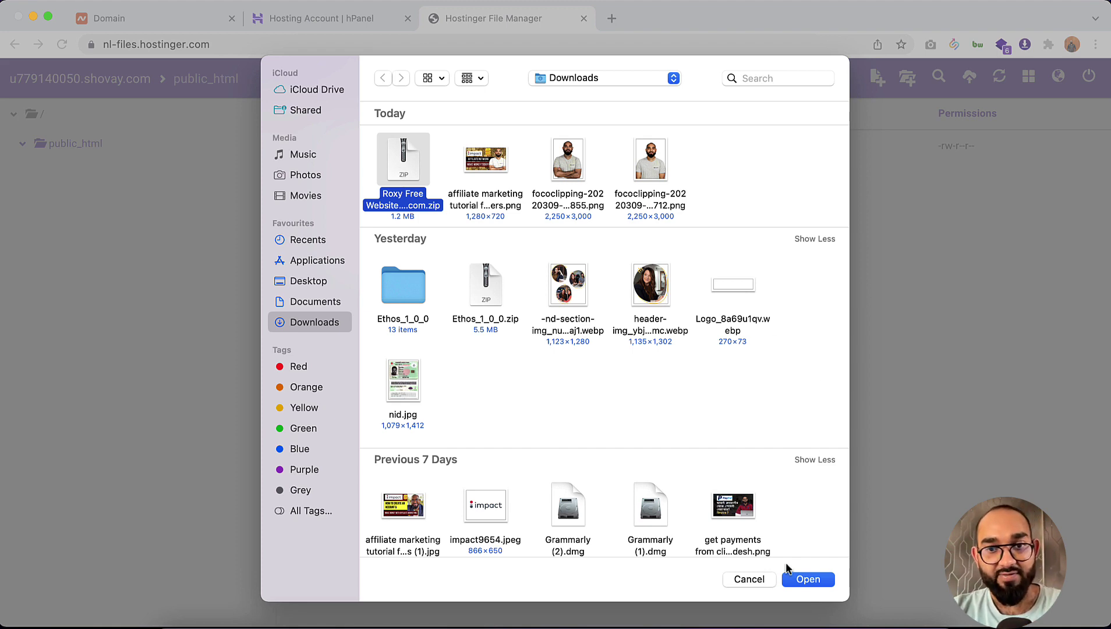
left_click(807, 578)
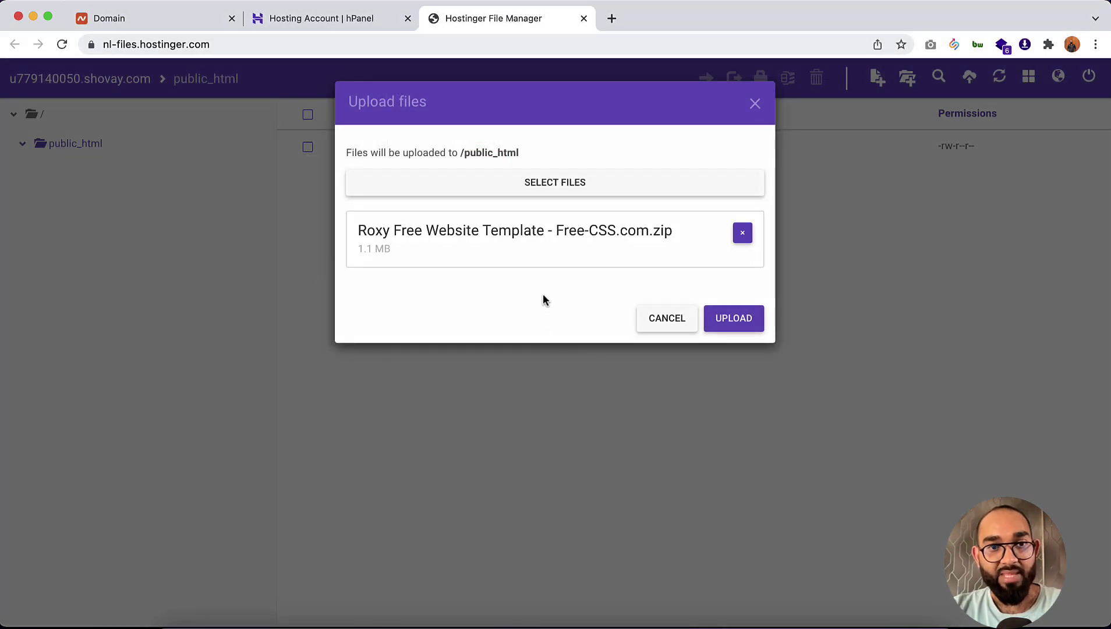
left_click(752, 319)
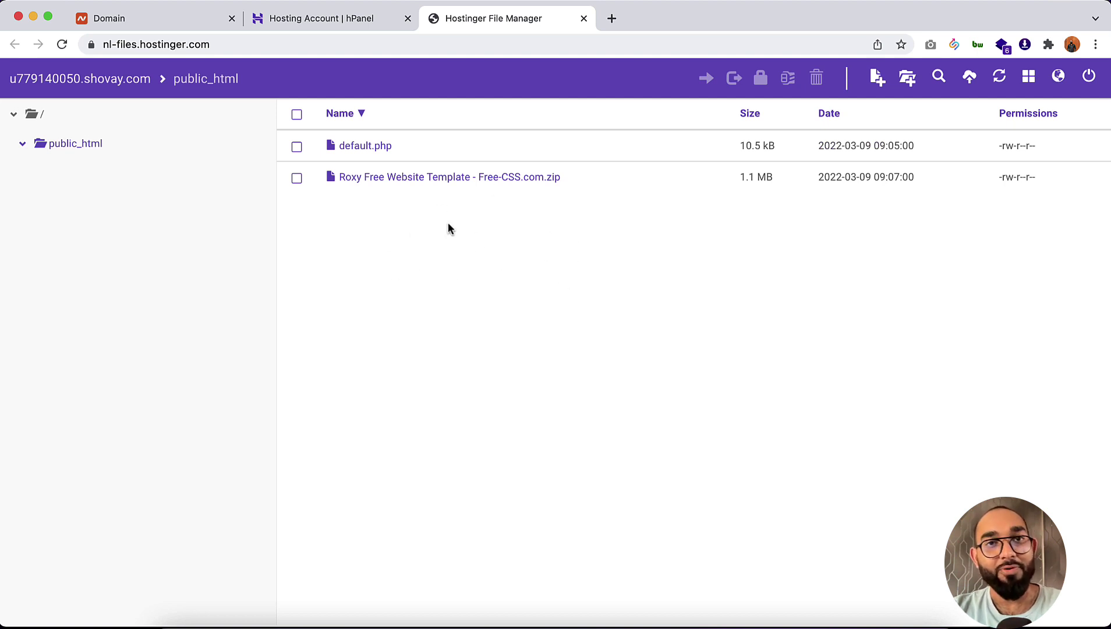
- Load shovay.com in a new tab and scroll through Hostinger's default placeholder page
left_click(611, 21)
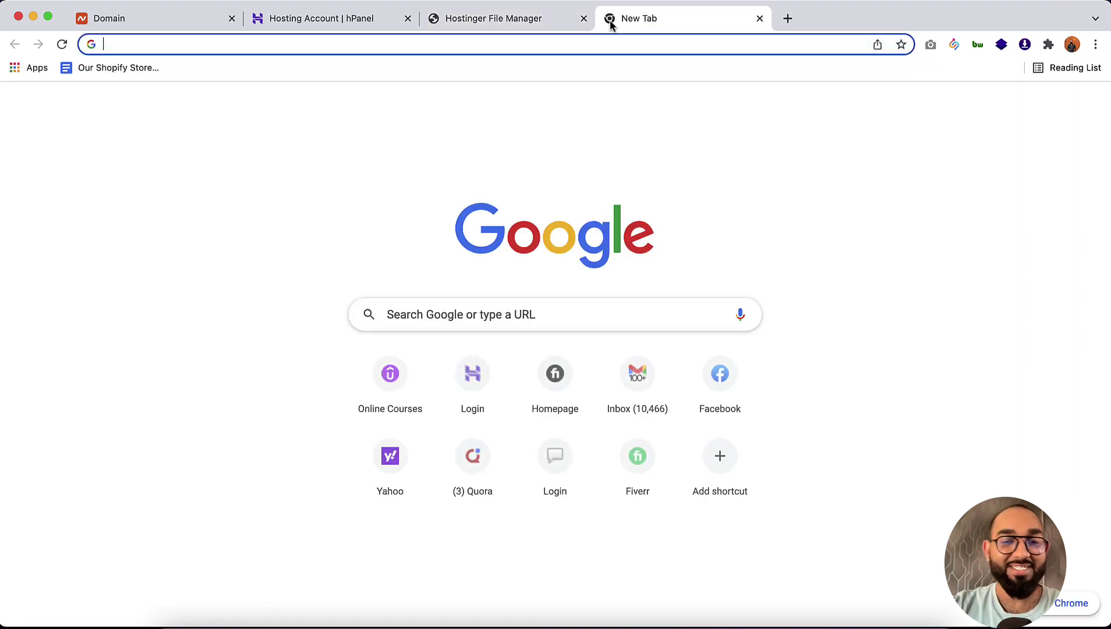
type("shov")
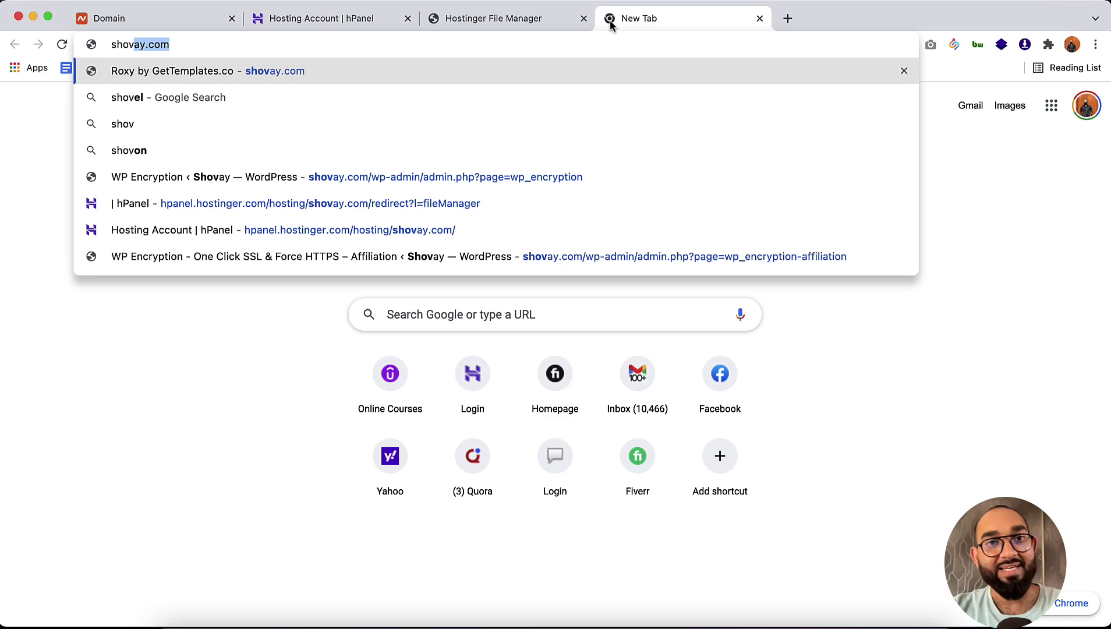
key("Return")
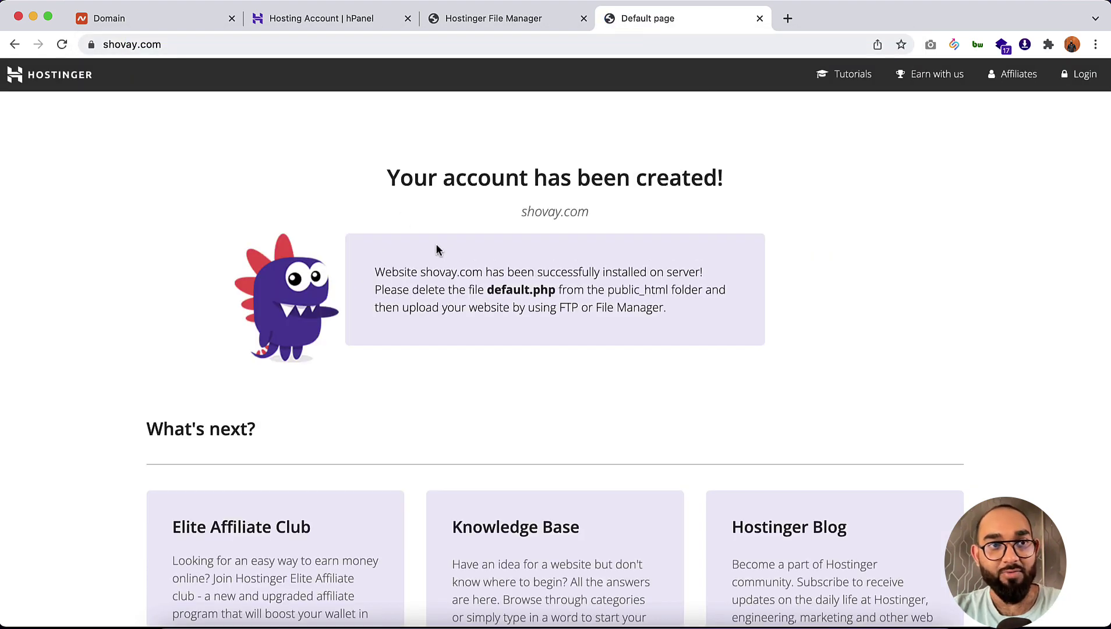
scroll(438, 250, "down", 5)
scroll(473, 396, "up", 5)
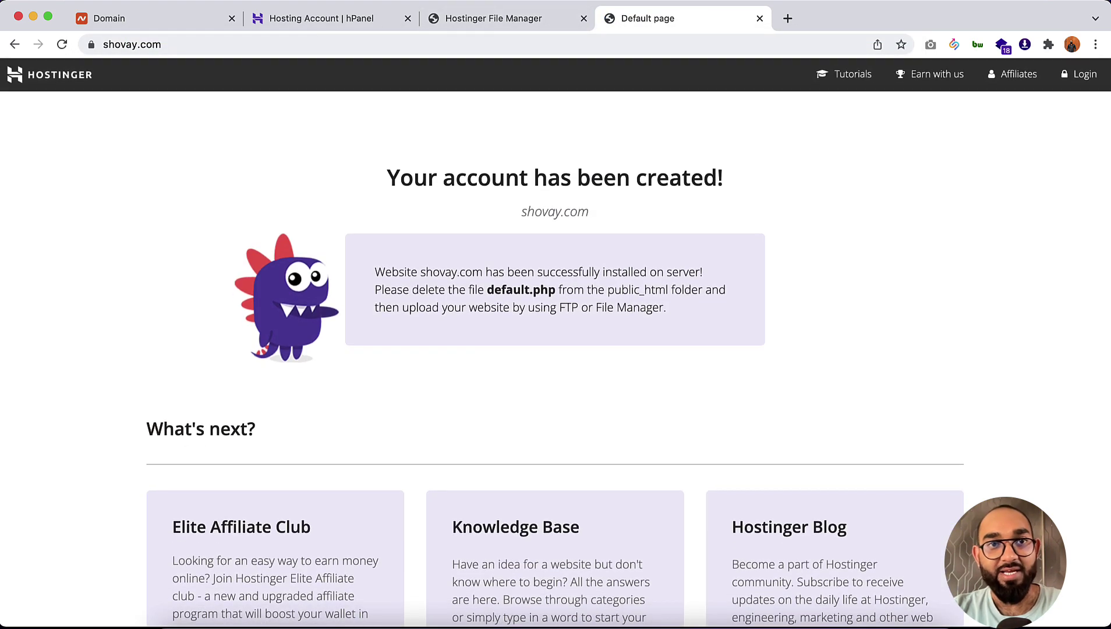
- Back in File Manager, extract the Roxy template zip into a new folder
left_click(476, 19)
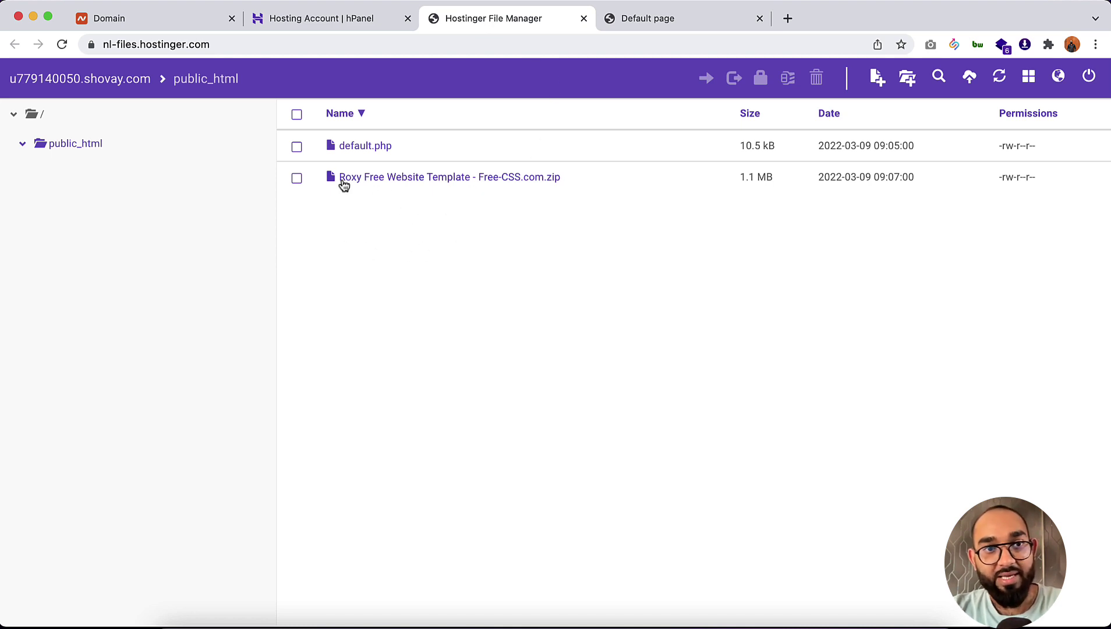
left_click(482, 185)
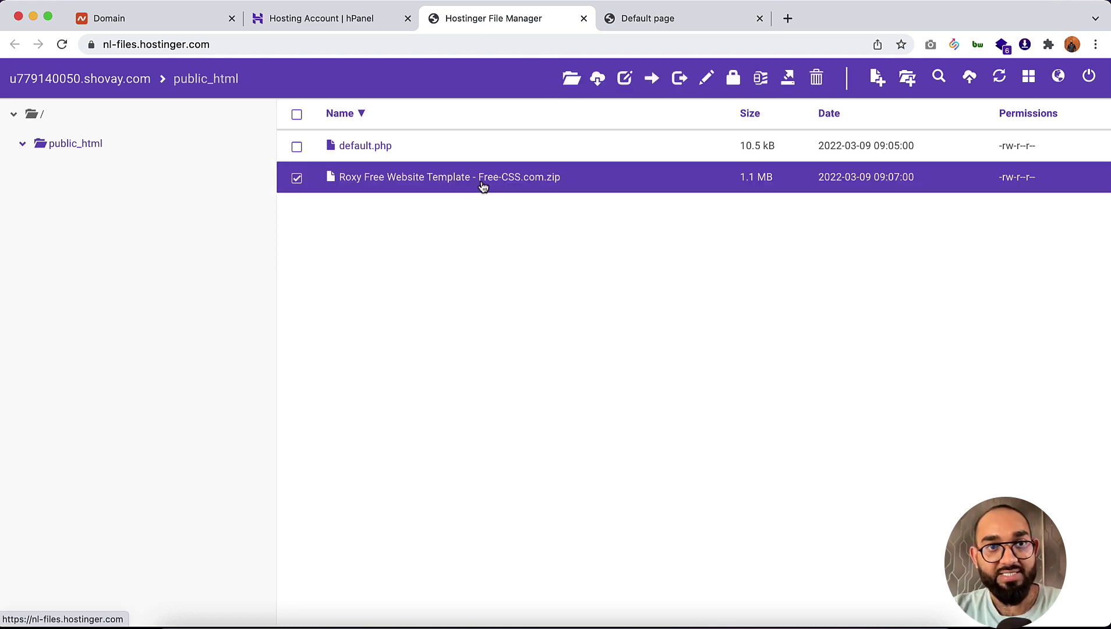
left_click(789, 78)
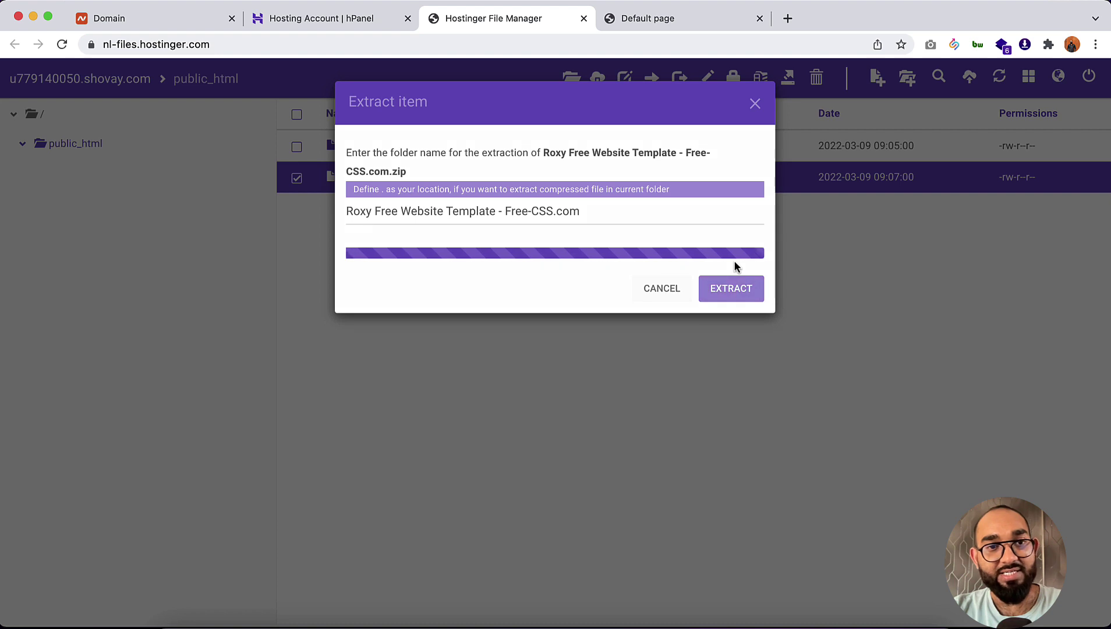
left_click(483, 330)
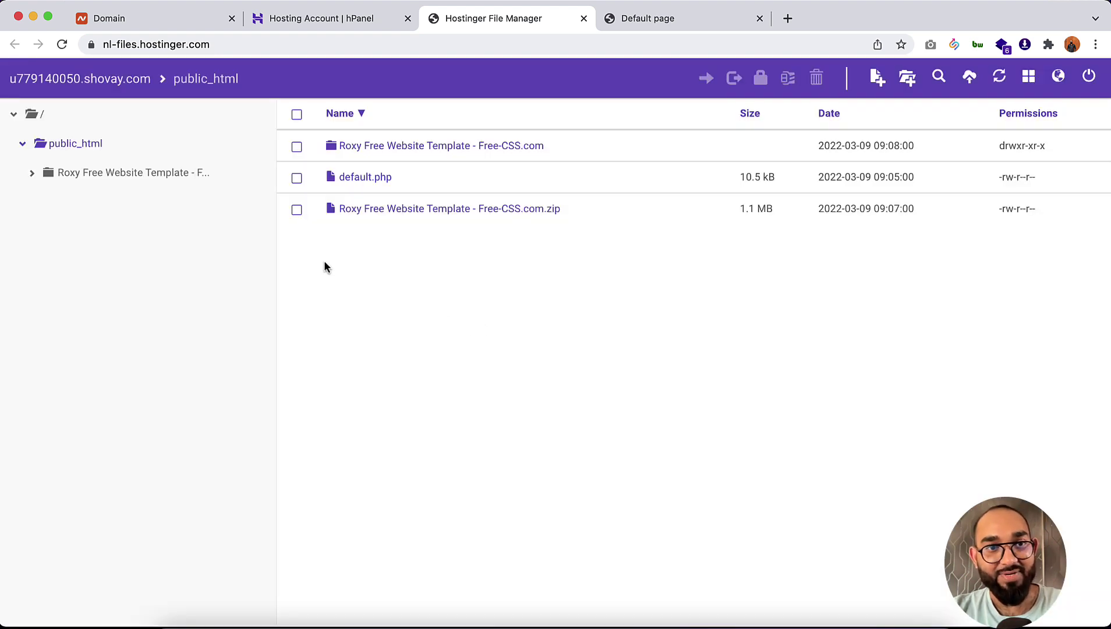
- Delete the Roxy template zip file from public_html
left_click(297, 209)
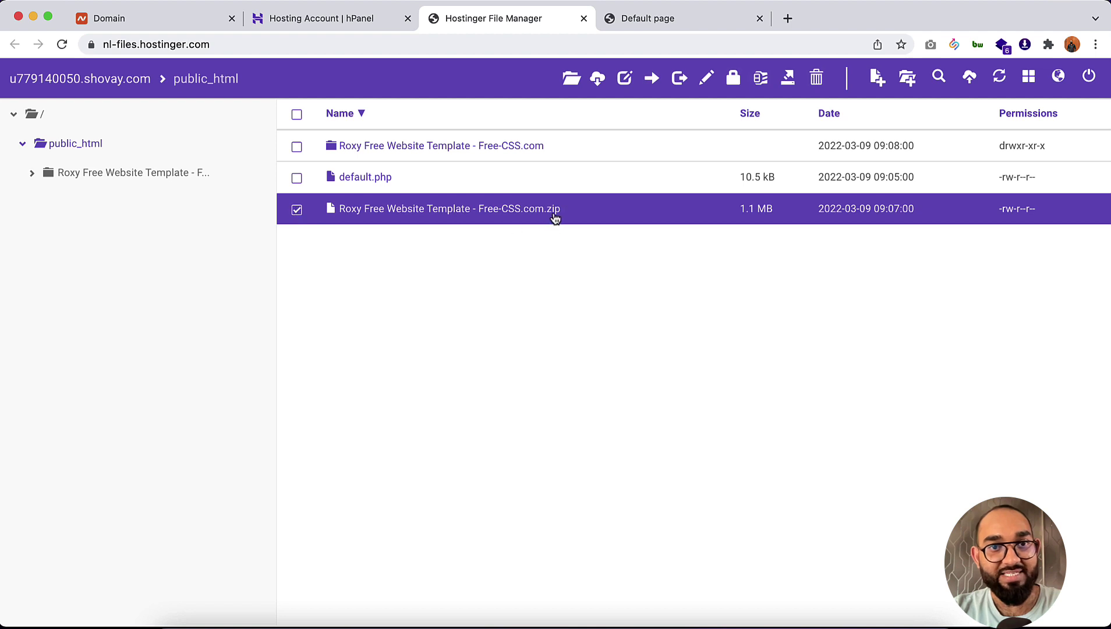
left_click(816, 77)
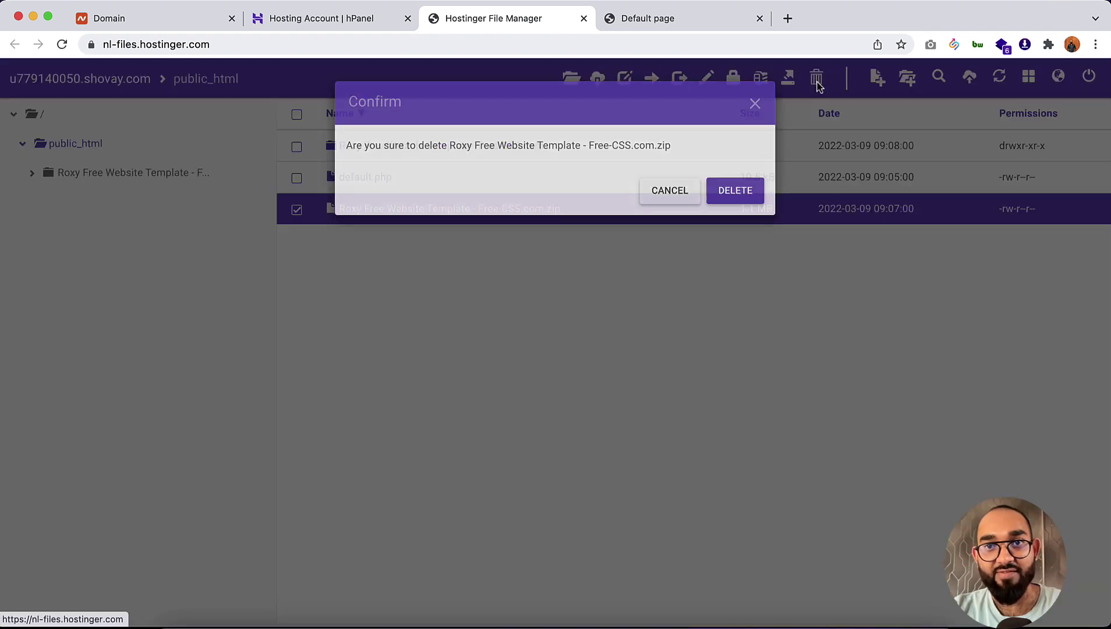
left_click(716, 192)
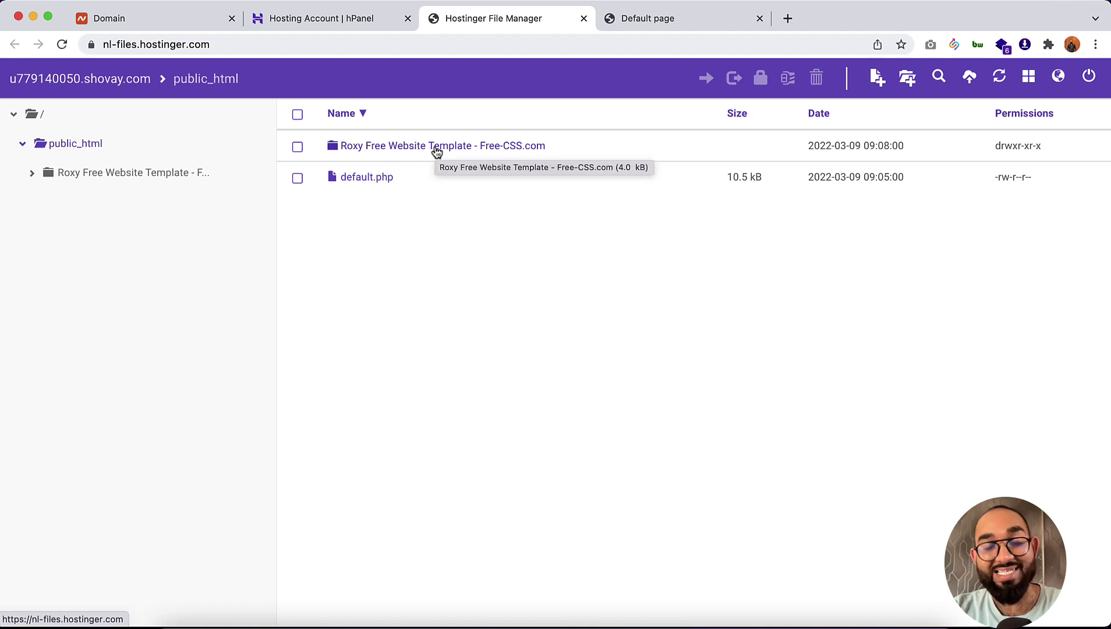
- Move all 11 items from Roxy Free Website Template/roxy up into /public_html
double_click(414, 147)
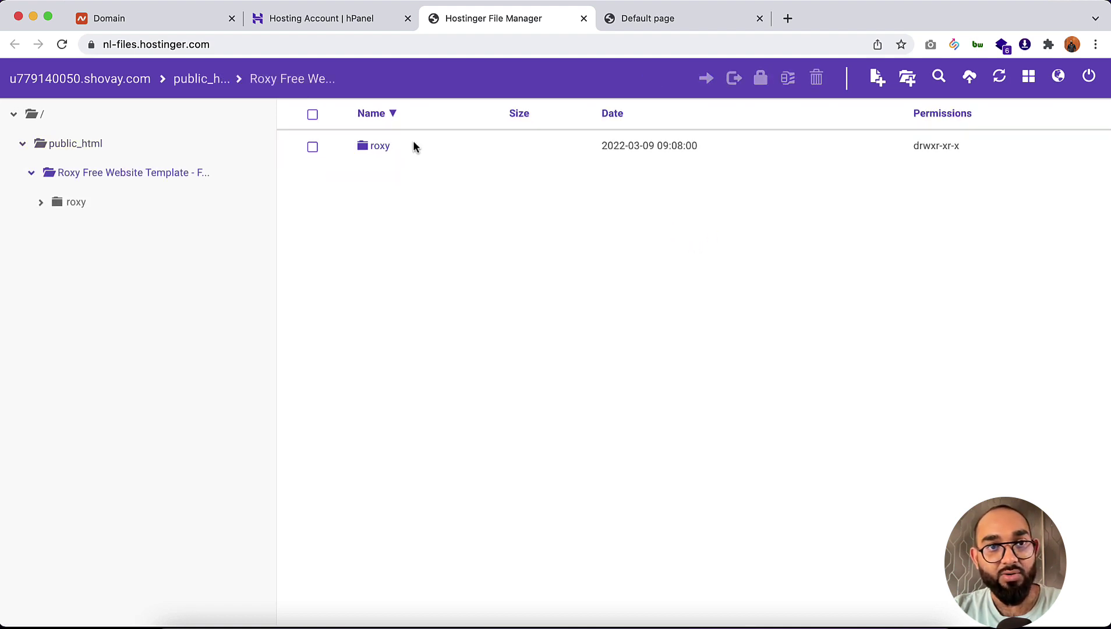
double_click(397, 147)
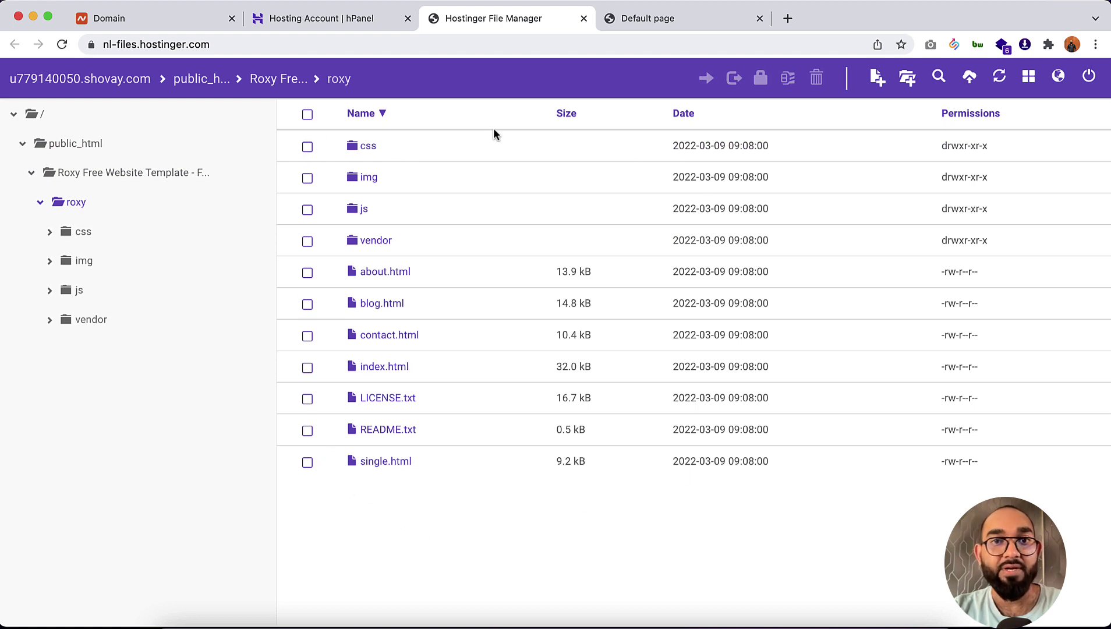
left_click(307, 116)
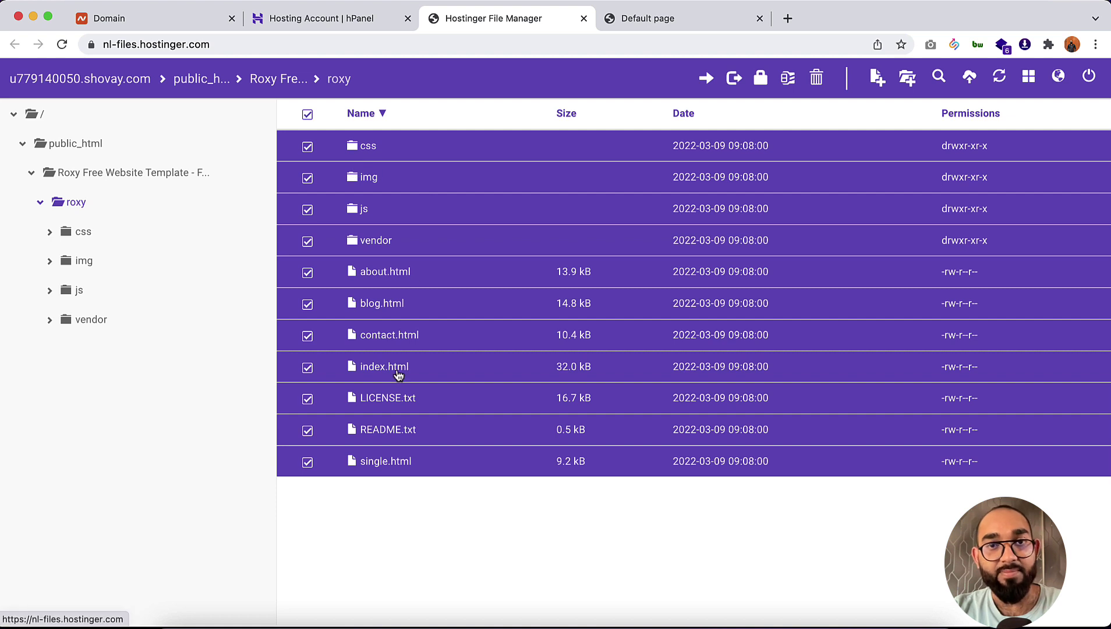
left_click(705, 80)
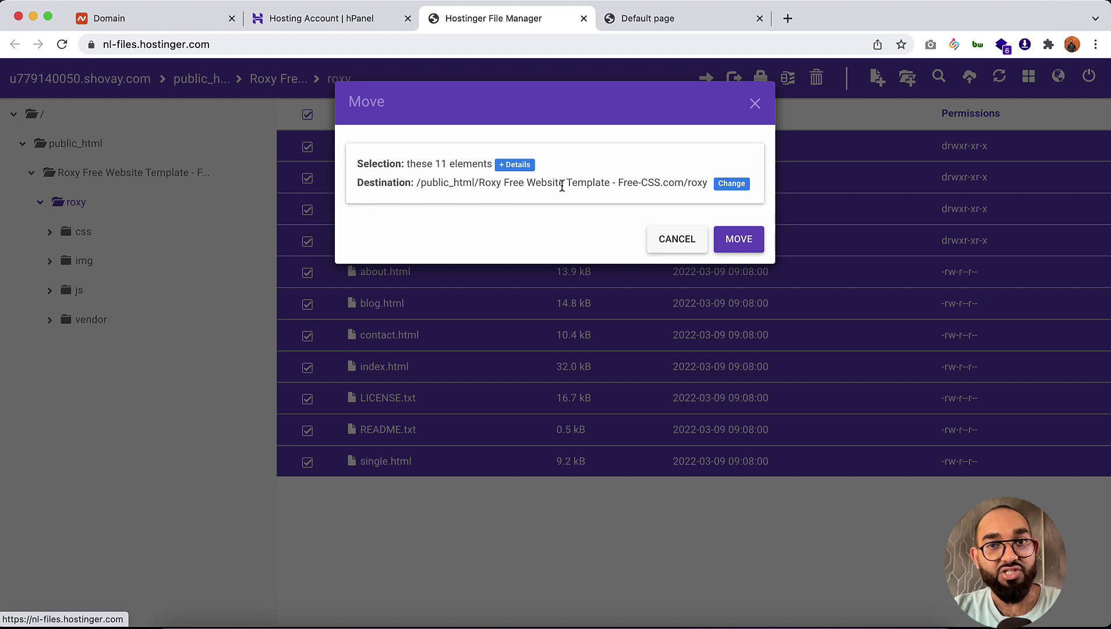
left_click(731, 184)
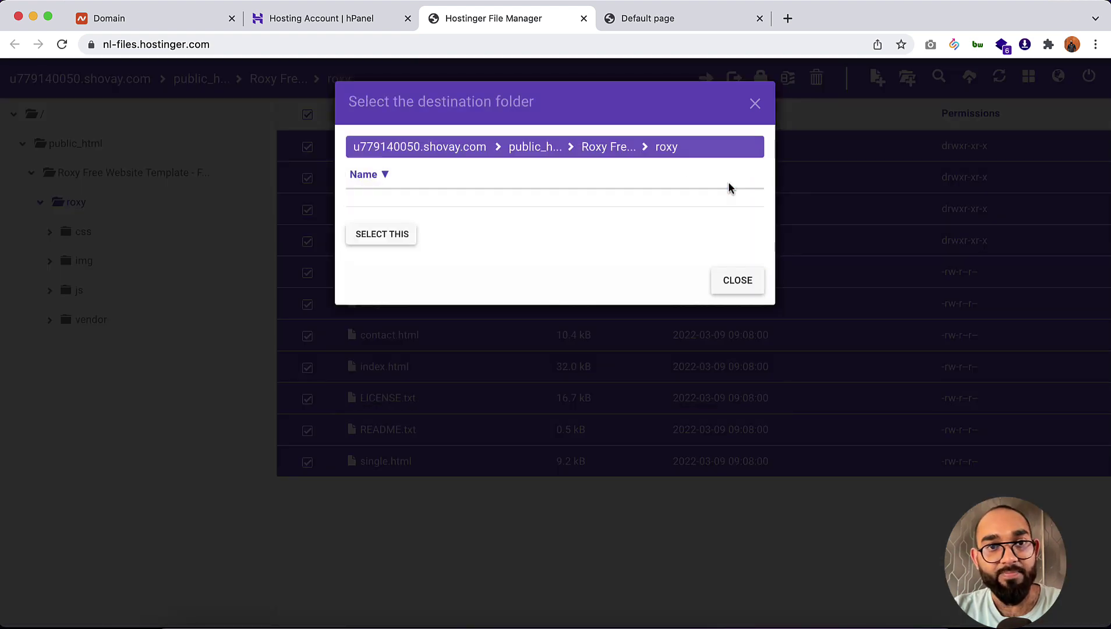
left_click(530, 146)
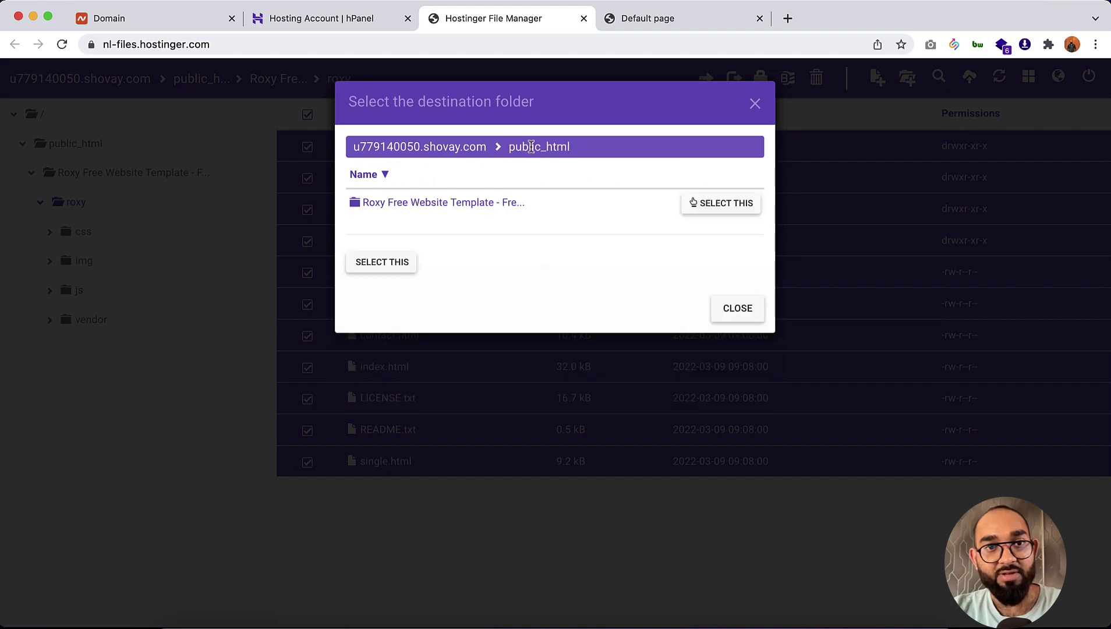
left_click(388, 262)
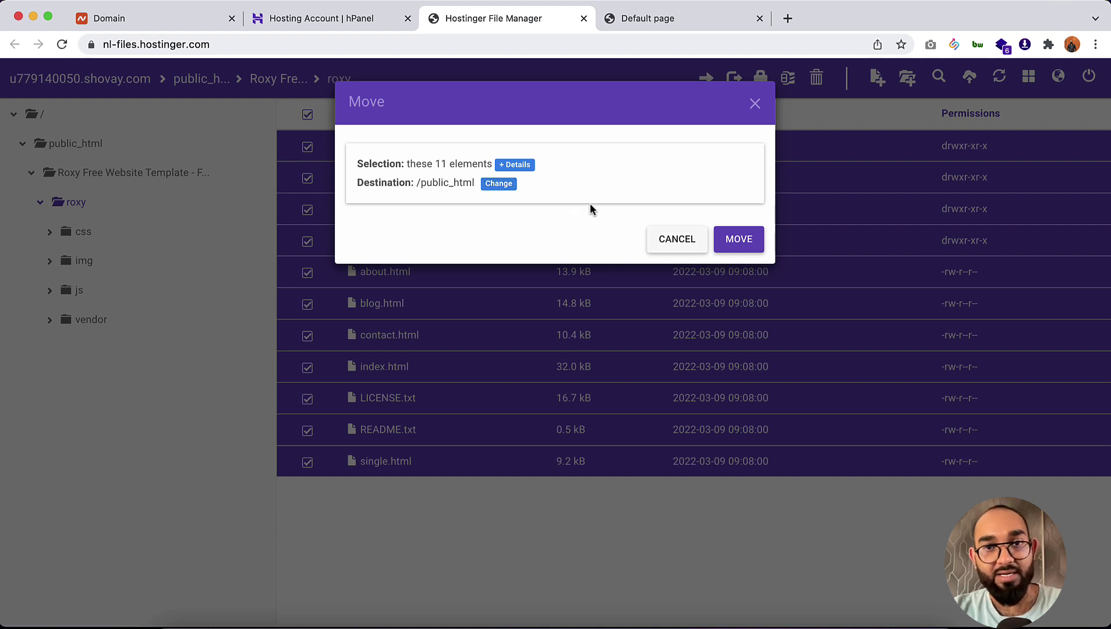
left_click(745, 244)
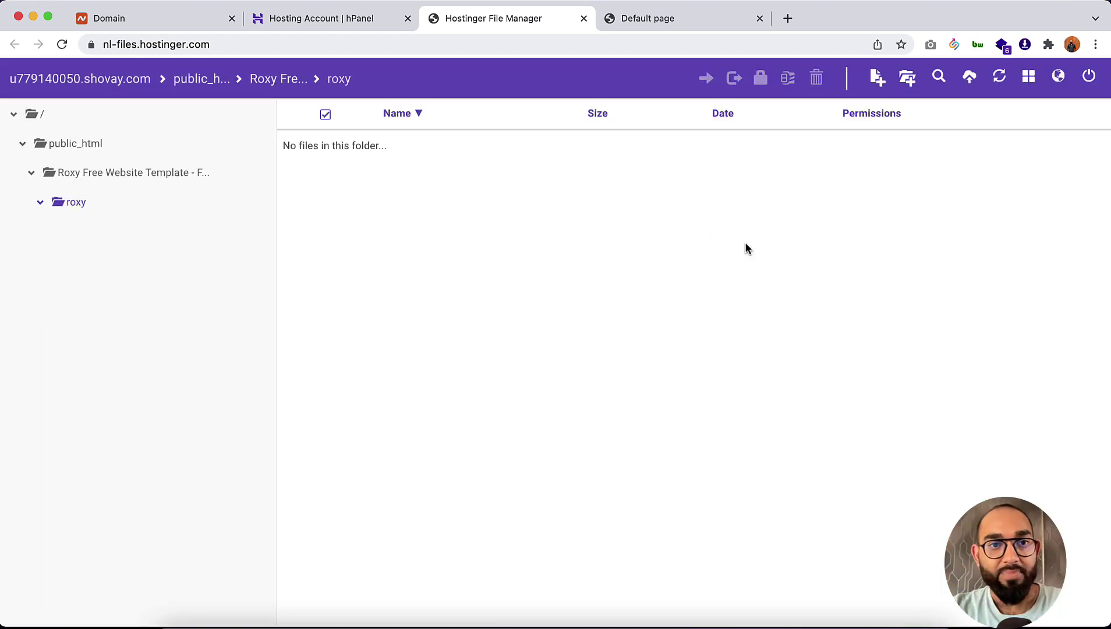
- View the template files now in public_html, then return to the shovay.com tab
left_click(199, 82)
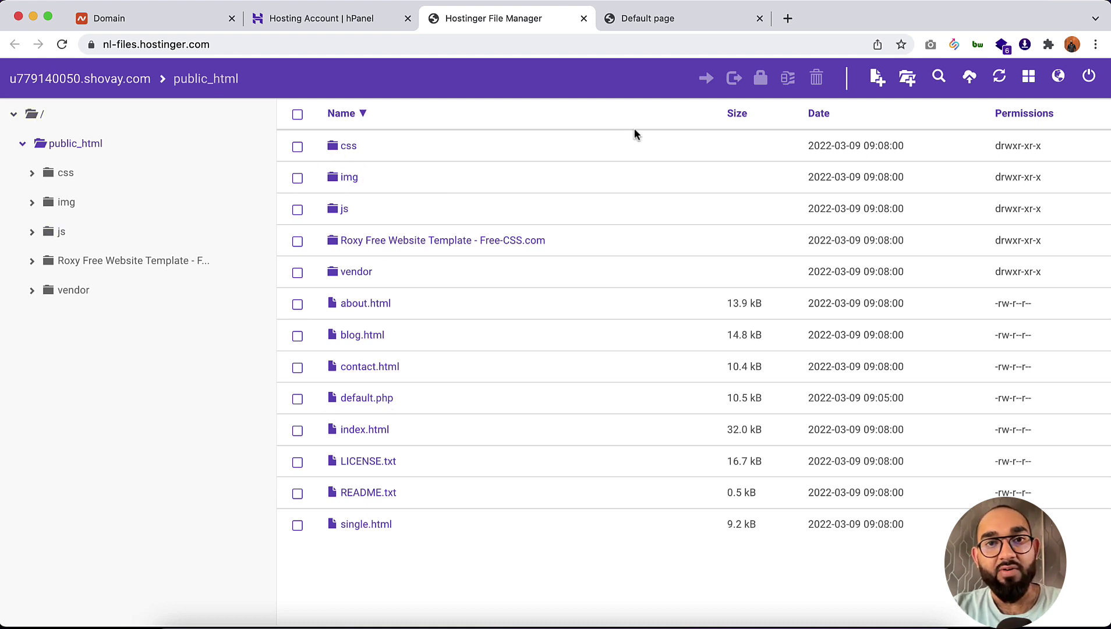
left_click(660, 23)
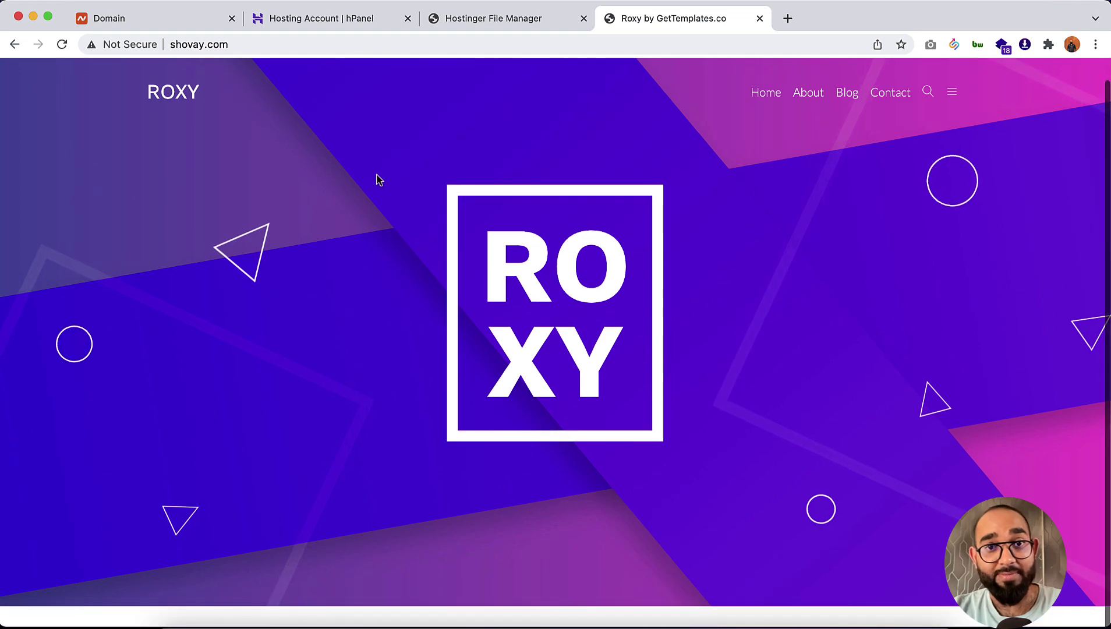
scroll(376, 180, "down", 15)
scroll(376, 177, "down", 15)
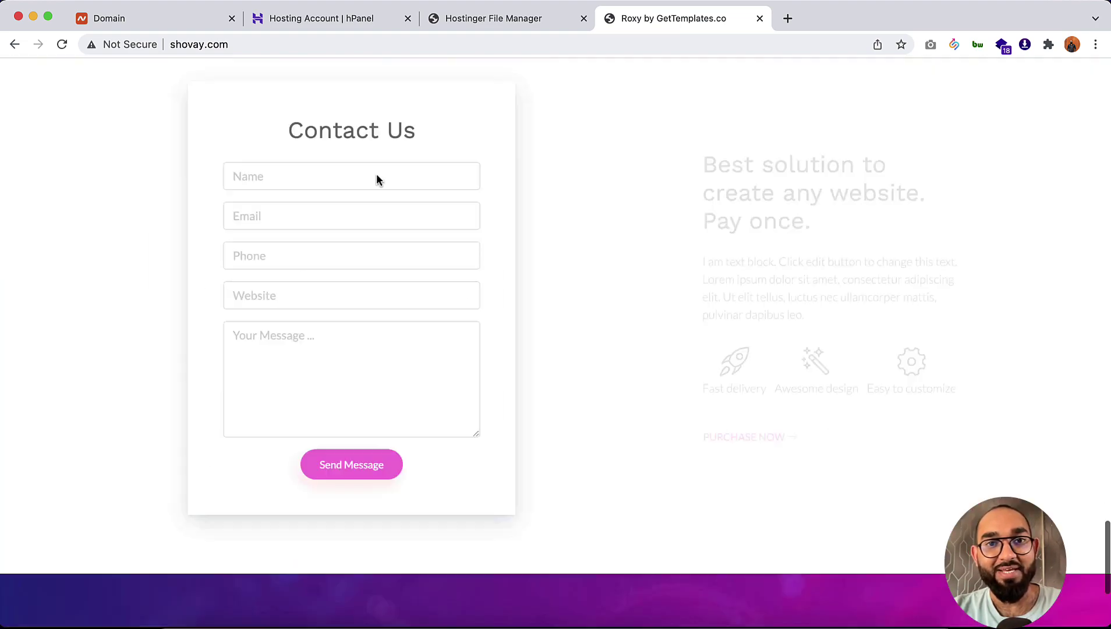
scroll(377, 174, "up", 20)
scroll(377, 175, "up", 15)
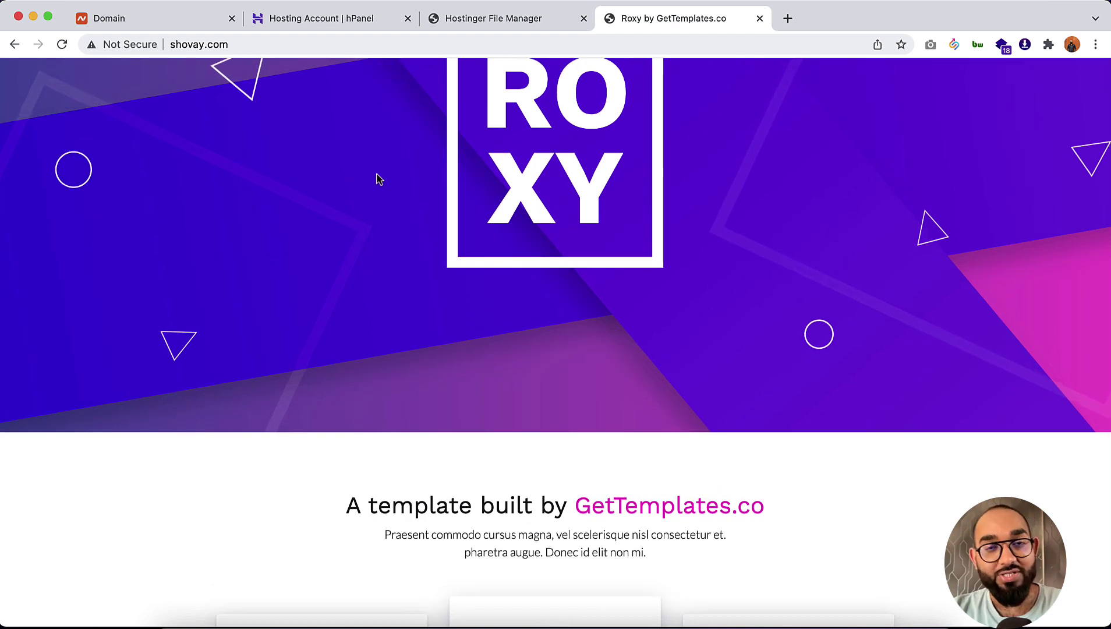
scroll(376, 180, "up", 5)
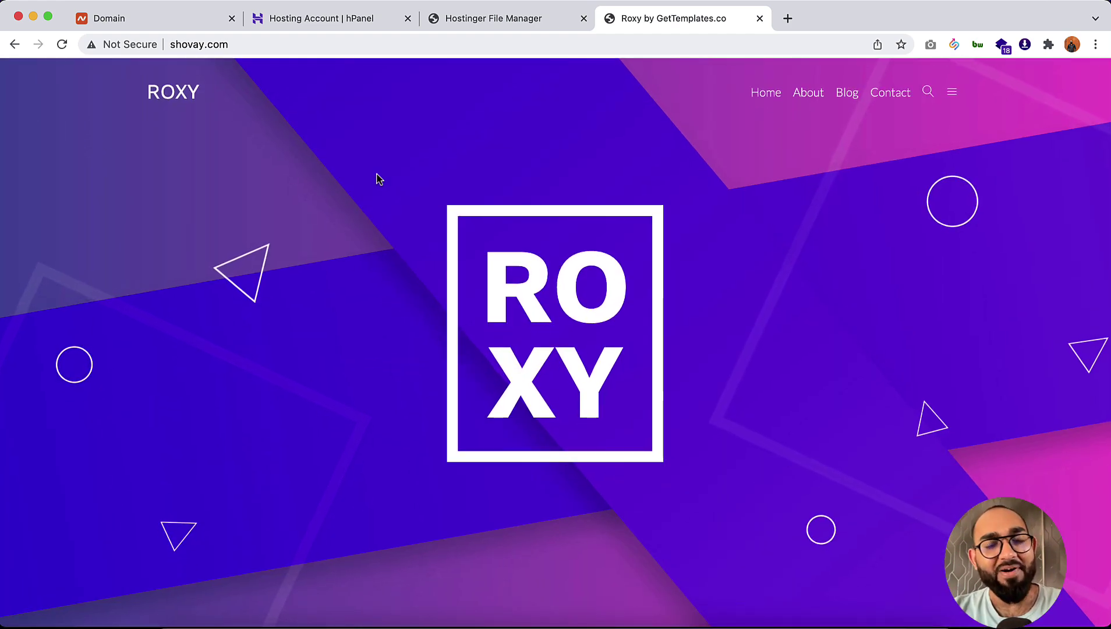